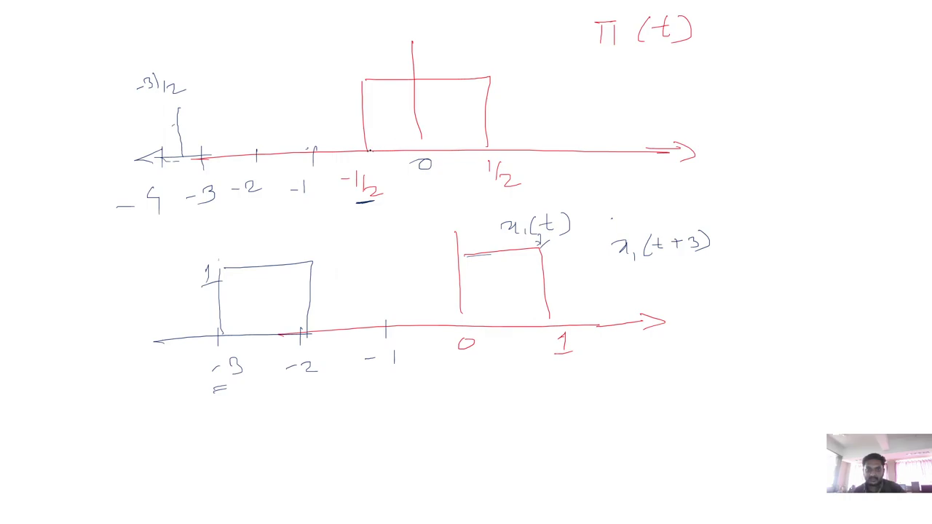
Step: Complete the shifted rectangular pulse around -3, labelling its right edge -2 1/2 and the signal Π(t+3)
drag(370, 150, 482, 151)
mouse_move(178, 105)
mouse_down()
mouse_move(233, 99)
mouse_move(237, 157)
mouse_up()
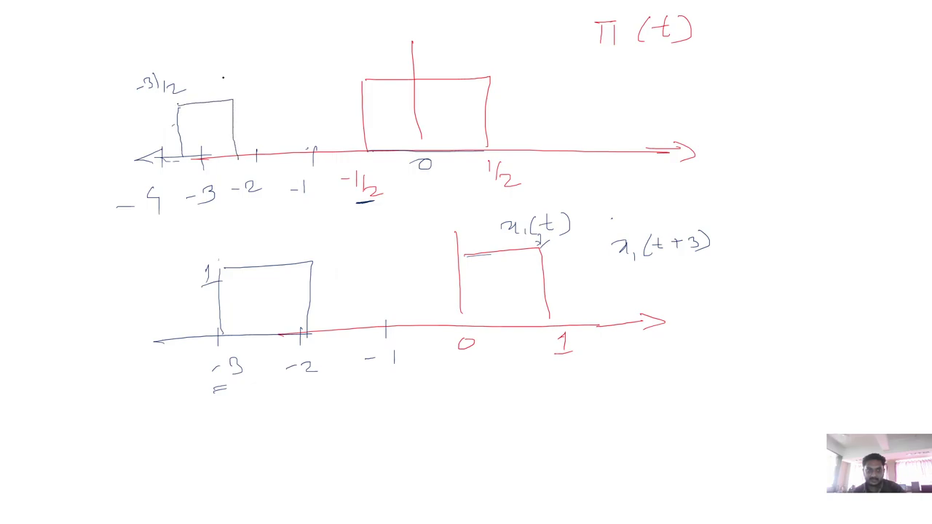
drag(235, 73, 241, 80)
drag(246, 66, 270, 81)
mouse_move(262, 108)
mouse_down()
mouse_move(265, 119)
mouse_move(270, 105)
mouse_move(289, 115)
mouse_up()
mouse_move(293, 97)
mouse_down()
mouse_move(293, 109)
mouse_move(333, 102)
mouse_move(327, 113)
mouse_up()
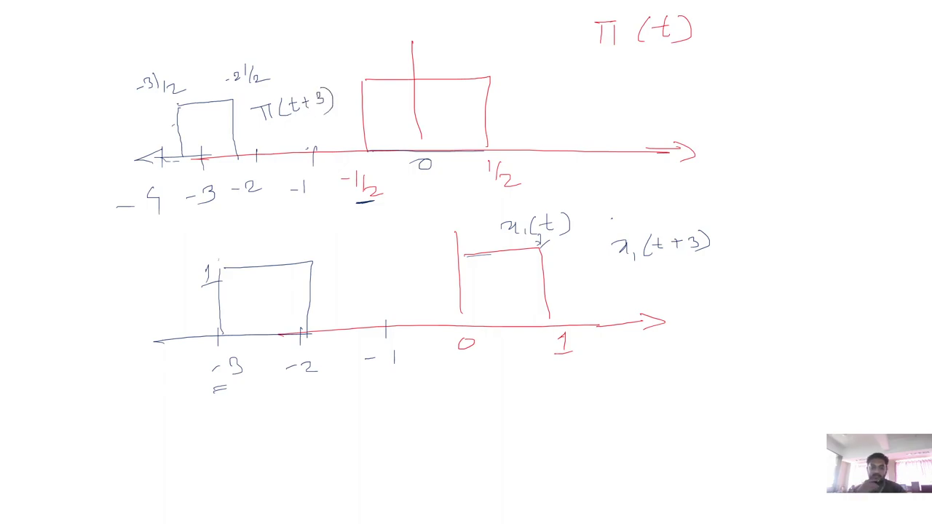
Step: Switch to File Explorer and open the ClassTeacher folder inside college work
key(alt+Tab)
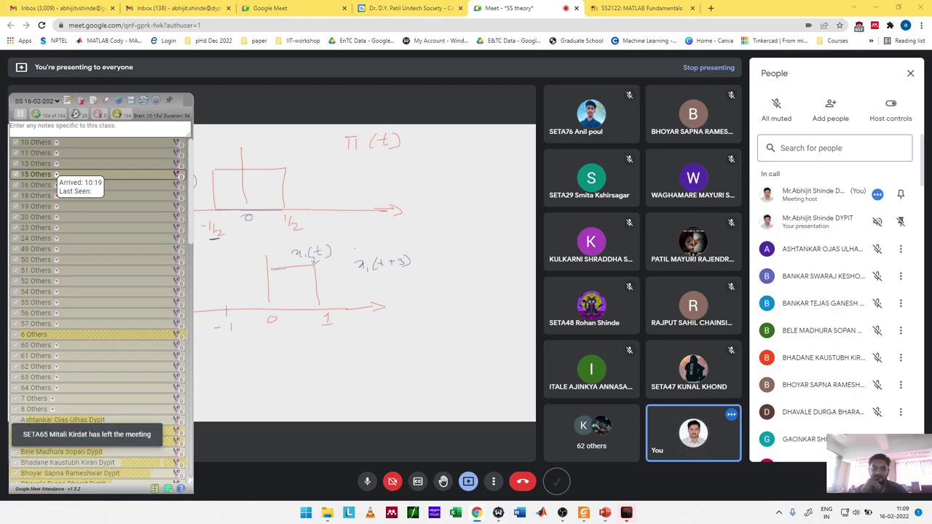
key(alt+Tab)
key(alt+Tab)
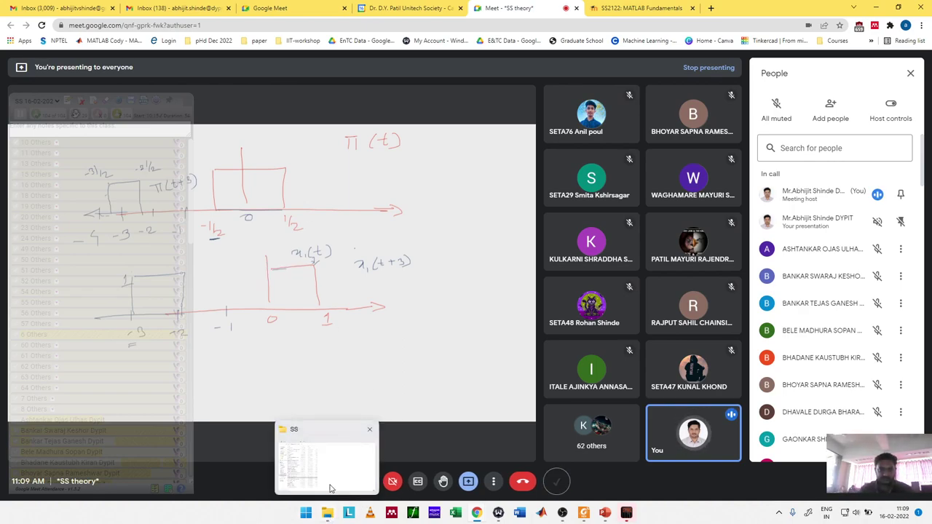
click(329, 472)
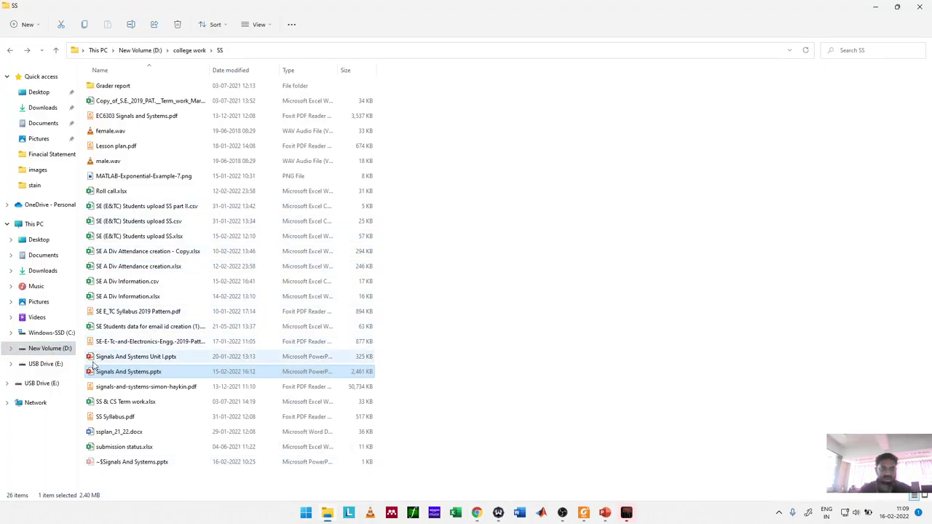
key(alt+Up)
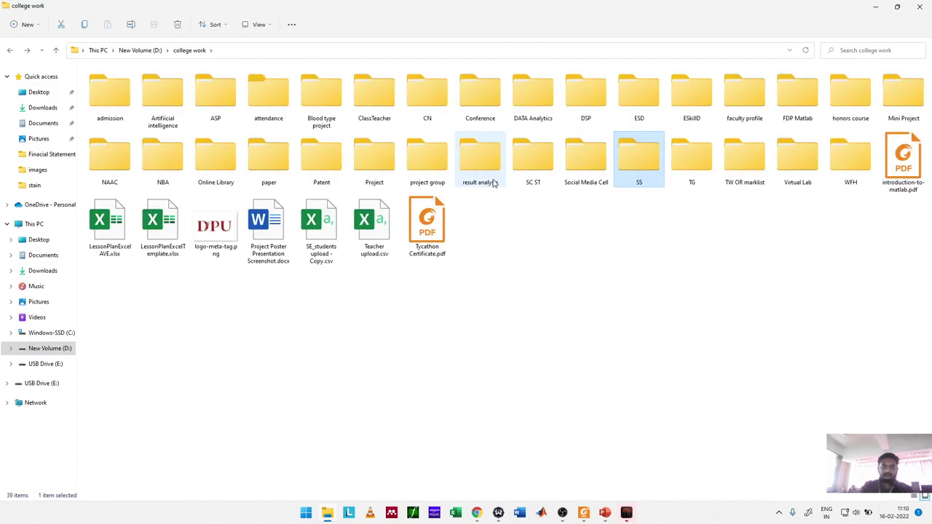
key(Up)
key(Left)
key(Left)
key(Left)
key(Left)
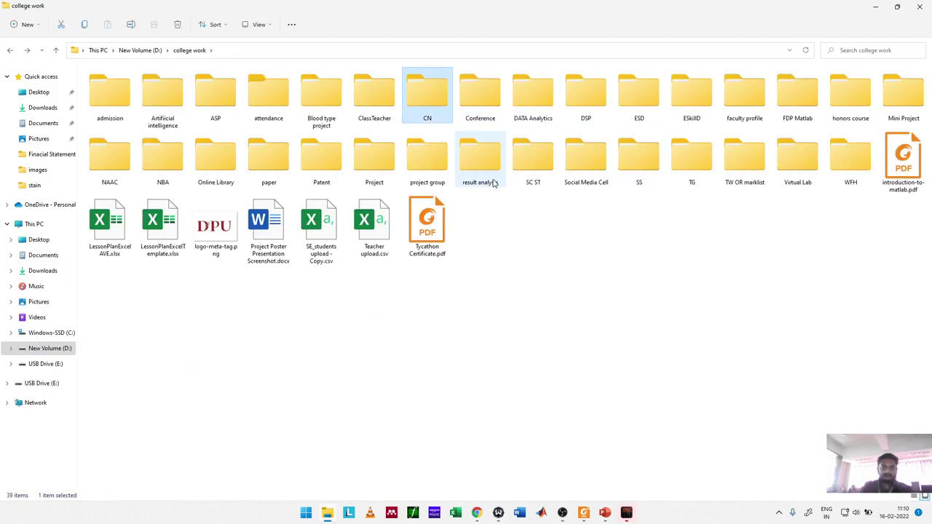
key(Left)
key(Return)
Step: Open the SEM II folder inside 2021-22
key(Down)
key(Down)
key(Down)
key(Down)
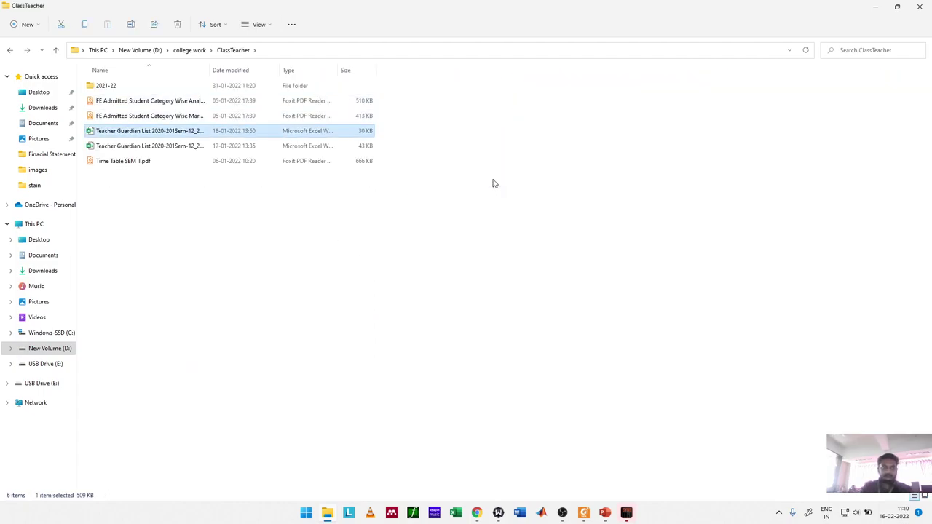
key(Up)
key(Up)
key(Up)
key(Up)
key(Return)
key(Up)
key(Up)
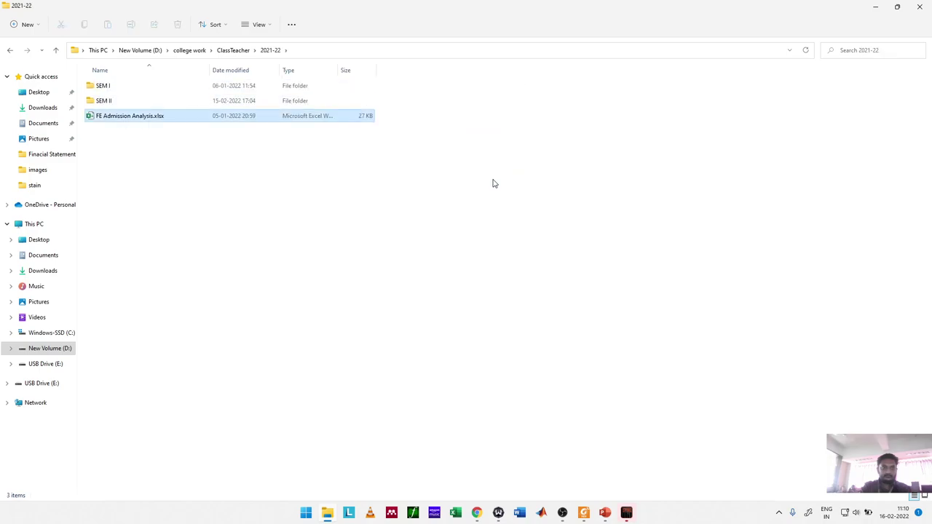
key(Return)
key(Down)
key(Down)
key(Down)
key(Down)
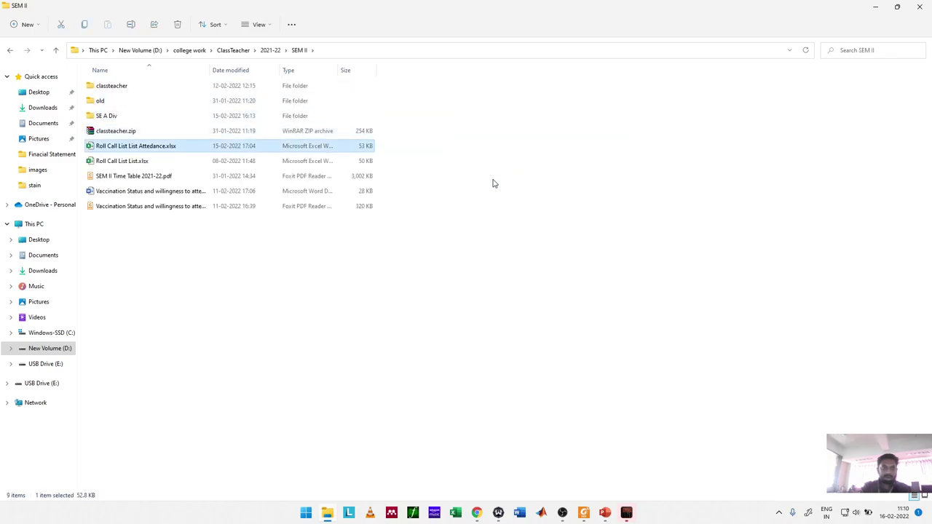
key(Up)
key(Up)
key(Return)
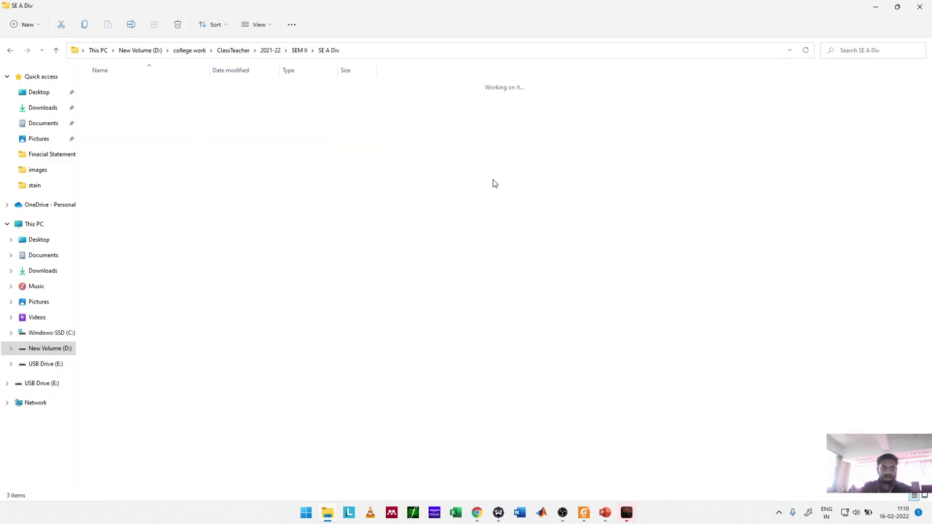
key(BackSpace)
key(Down)
key(Up)
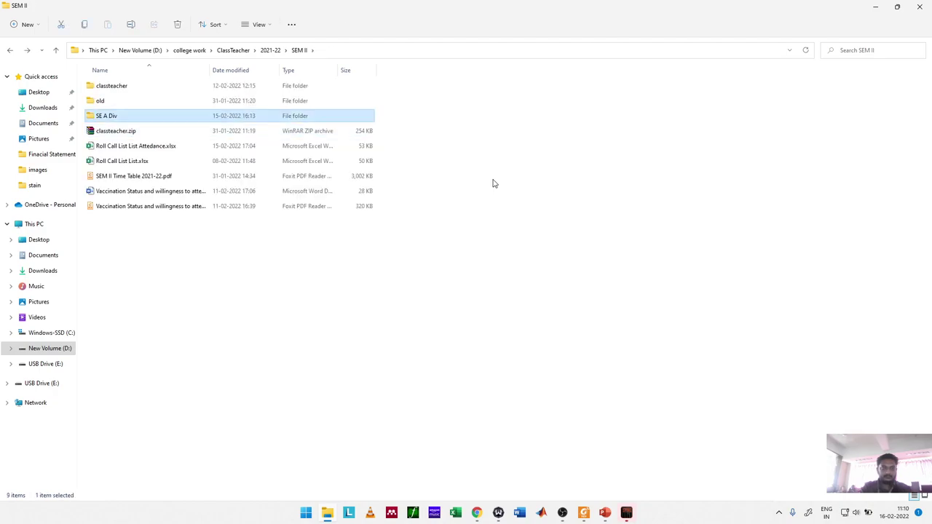
Step: Open the workbook SE E &TC A-Div Daily Attendance.xlsx from the classteacher folder in SEM II
key(Up)
key(Up)
key(Return)
key(Down)
key(Down)
key(Down)
key(Down)
key(Down)
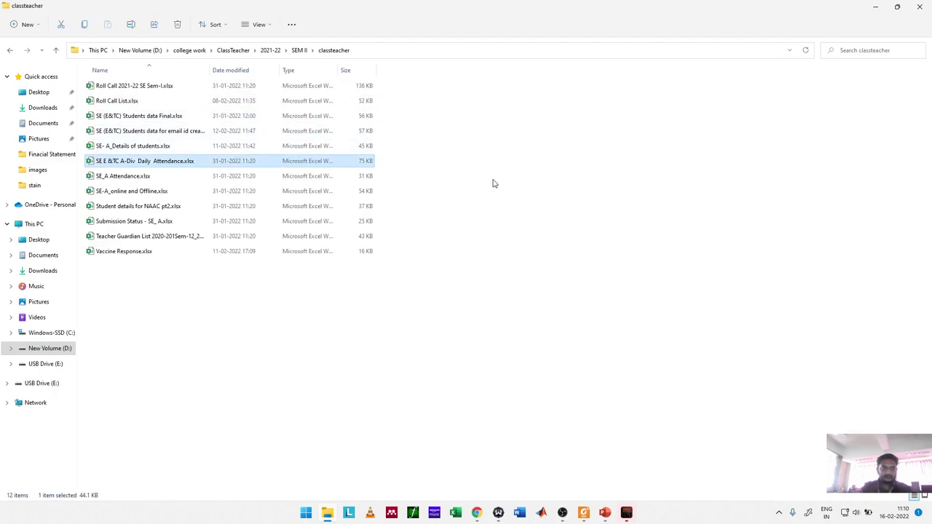
key(Return)
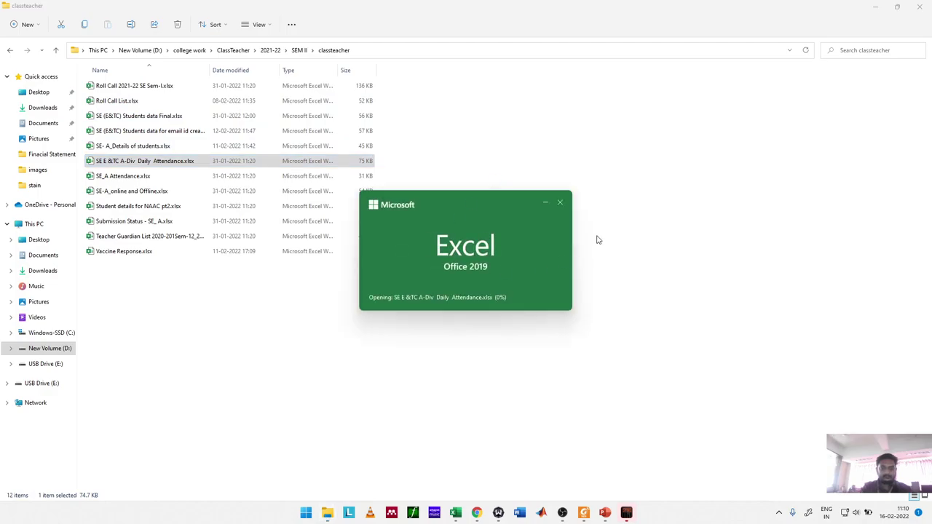
Step: Look through the other workbooks in the classteacher folder and open SE_A Attendance.xlsx
key(alt+Tab)
key(Up)
key(Up)
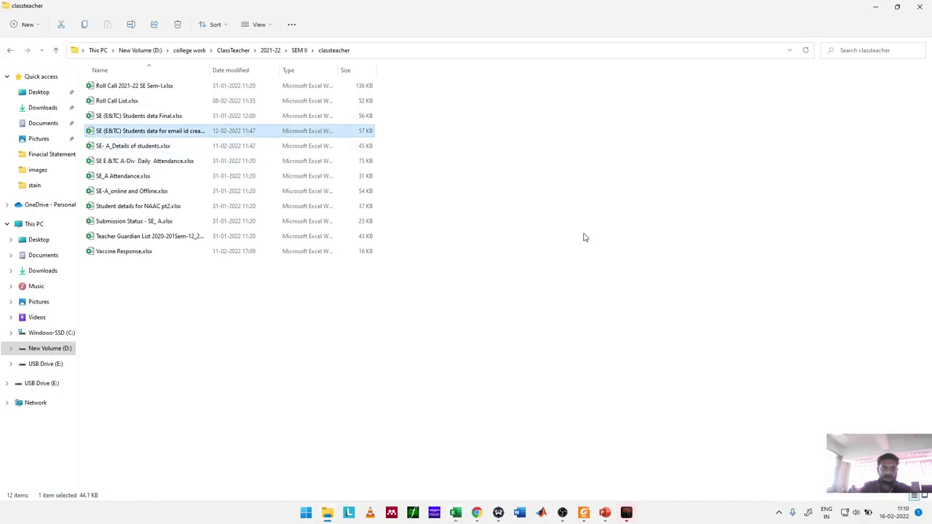
key(Down)
key(Up)
key(Up)
key(Down)
key(Down)
key(Down)
key(Down)
key(Down)
key(Down)
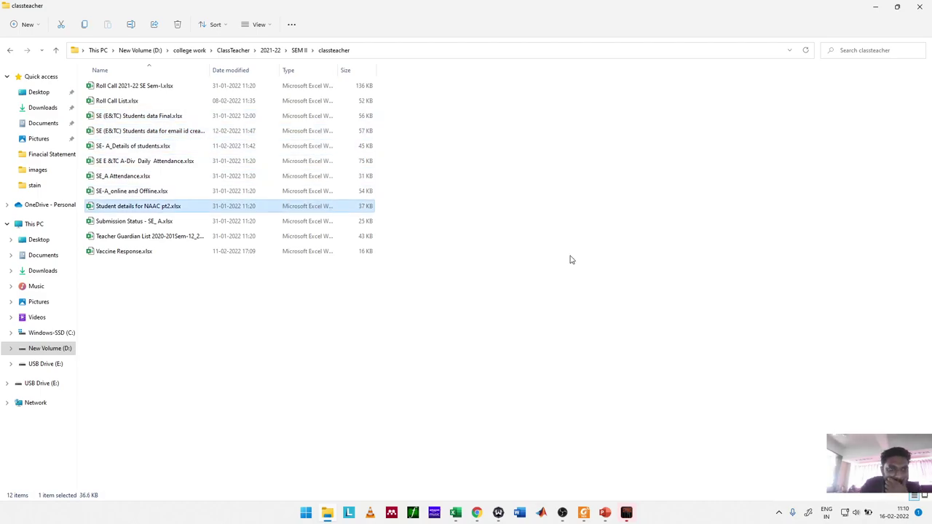
click(138, 179)
Step: Switch to Excel and open the recent workbook Roll Call List List Attedance.xlsx
key(alt+Tab)
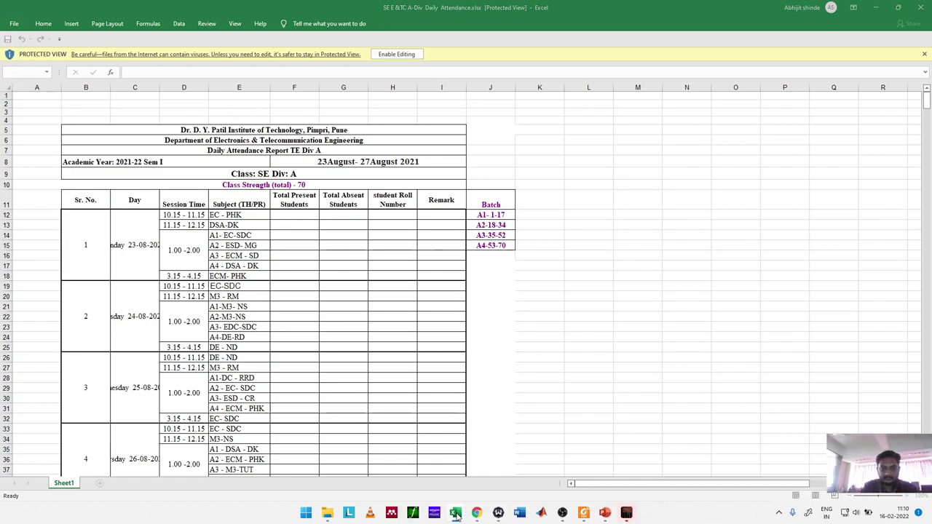
click(14, 24)
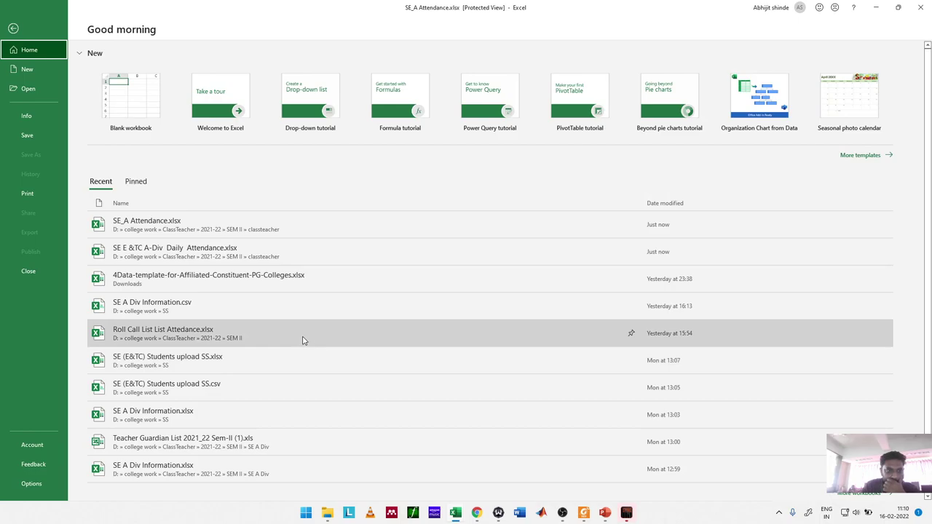
click(303, 340)
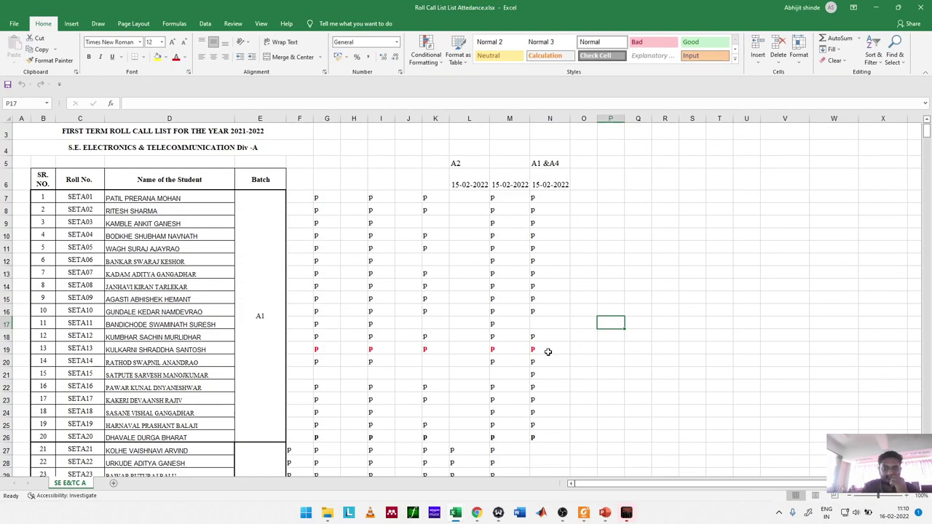
Step: Enter the date 16-02-2022 in cell O6 and widen column O to fit it
click(584, 160)
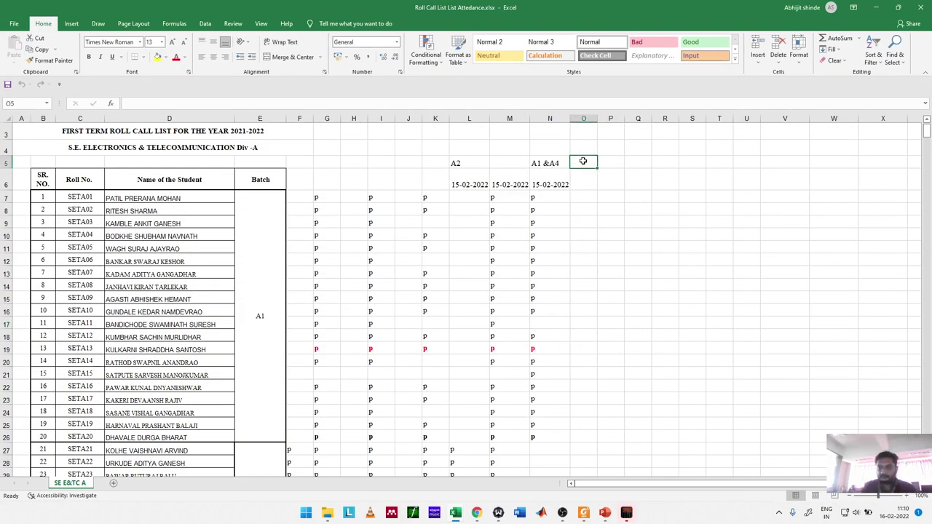
key(Down)
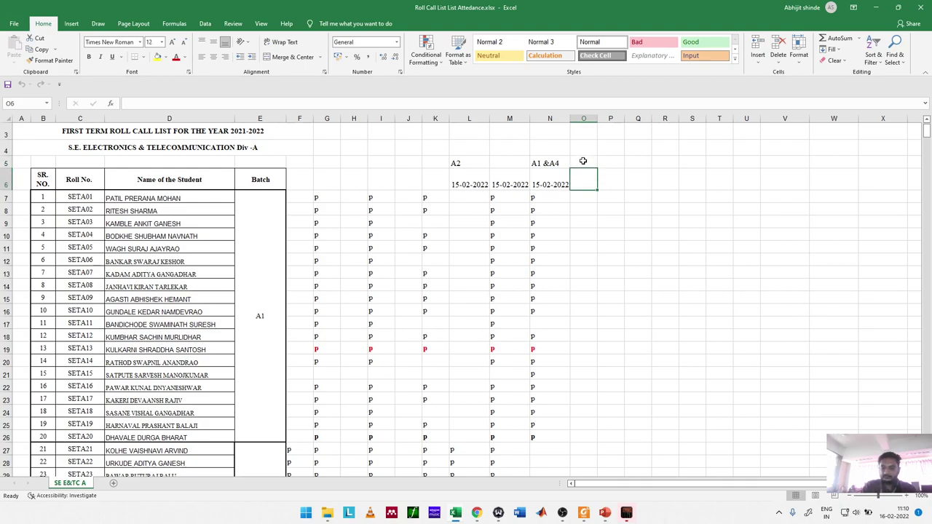
text(16-02-2)
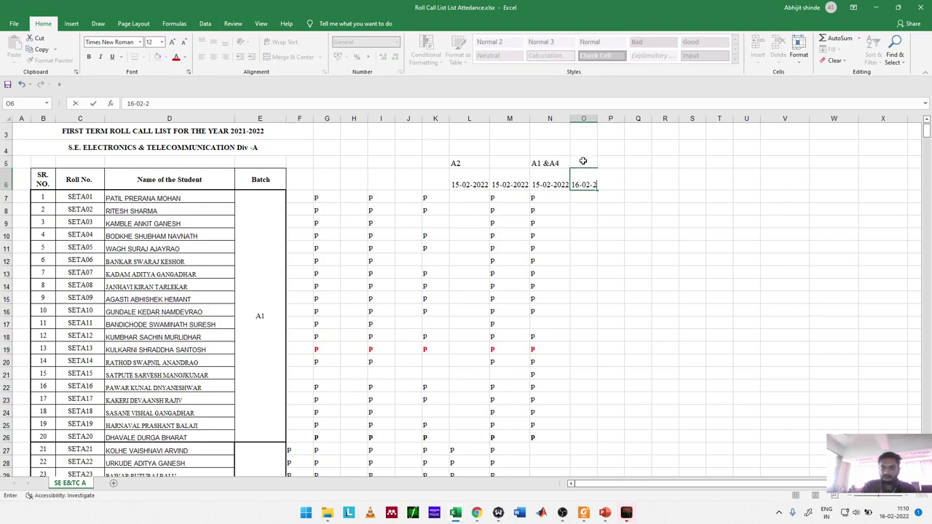
text(02)
text(2)
key(Return)
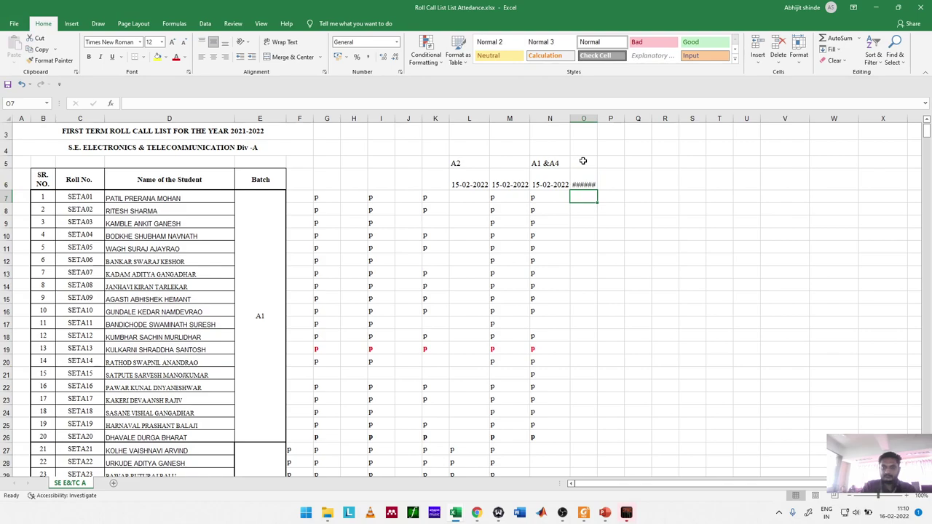
key(Up)
double_click(600, 114)
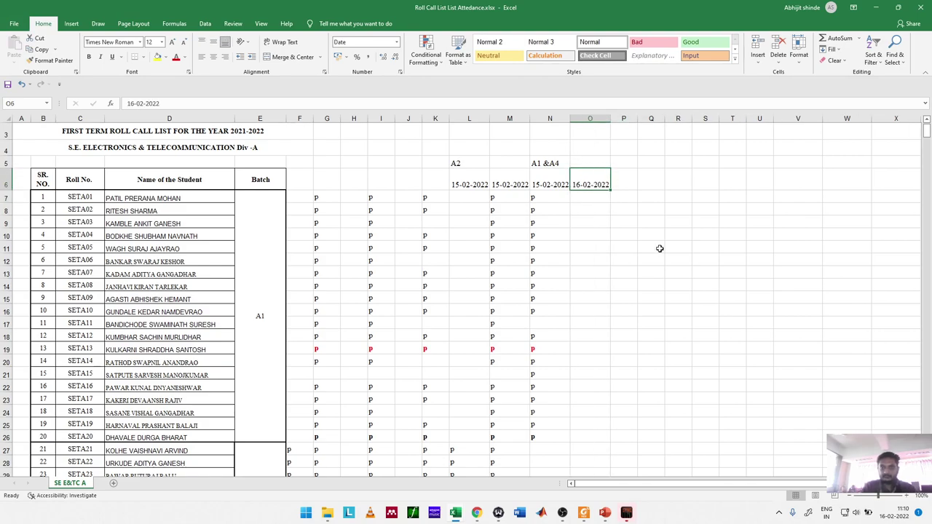
Step: Switch to the Google Meet call and stop presenting the slide show
key(alt+Tab)
key(Down)
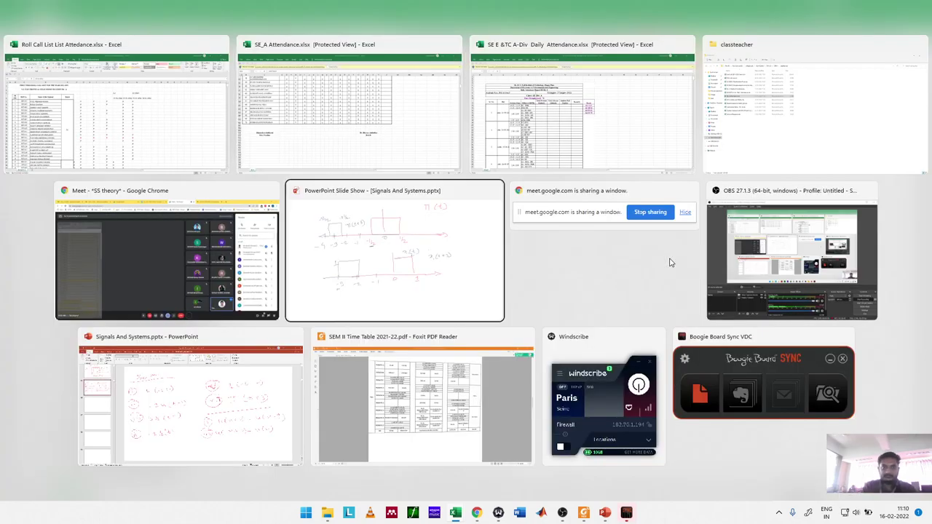
key(Left)
click(468, 481)
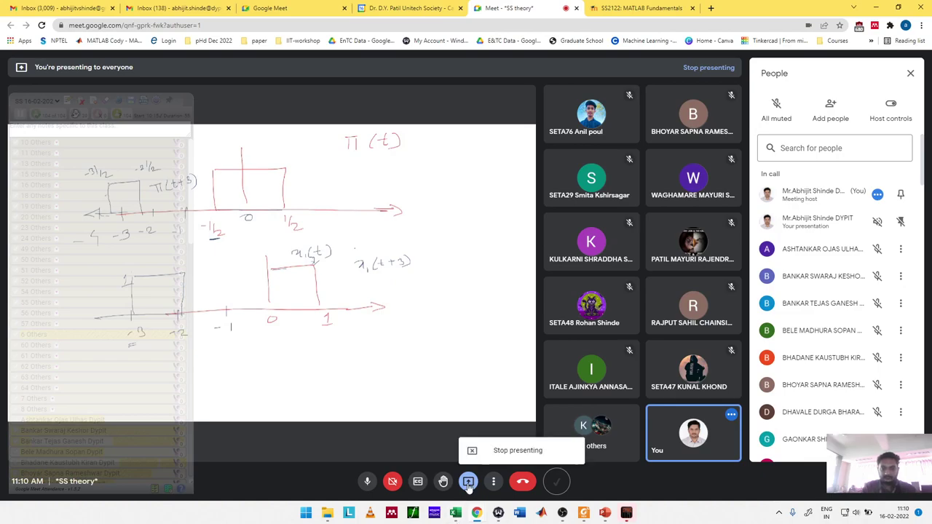
click(491, 451)
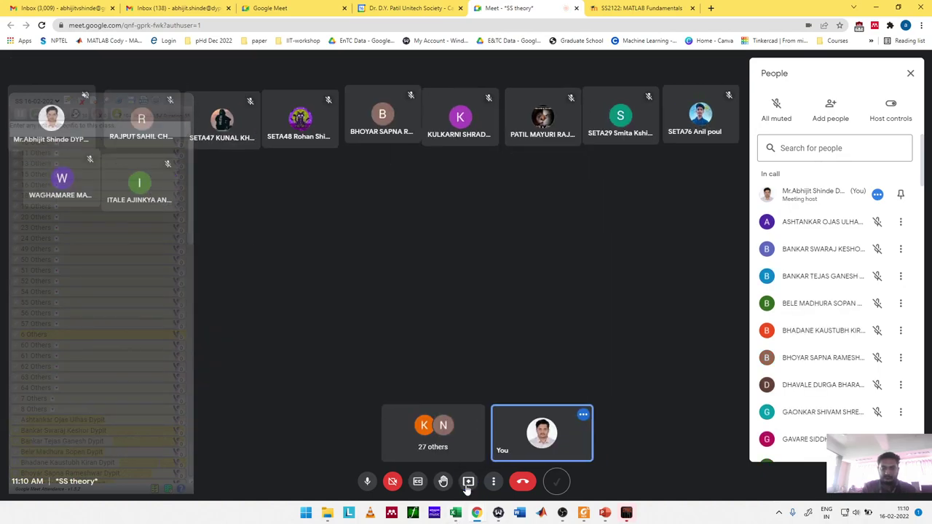
Step: Present the Roll Call List List Attedance.xlsx window in the meeting
click(468, 482)
click(495, 432)
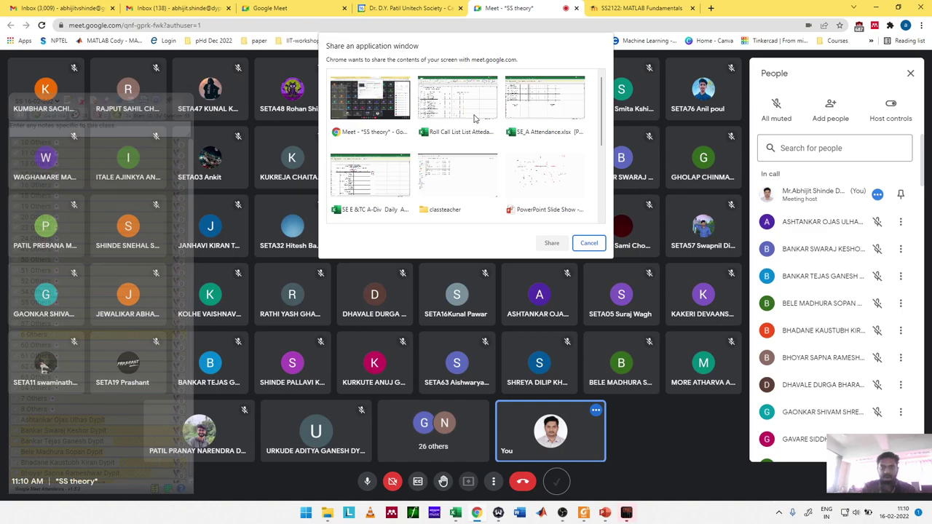
click(477, 118)
click(558, 246)
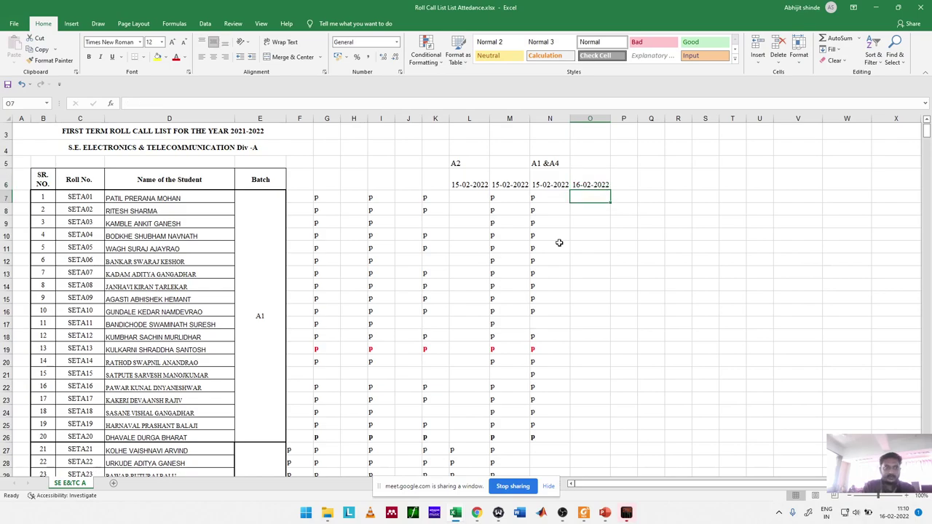
Step: Mark the first four students on the roll call list as present with p in cells O7 to O10
key(Down)
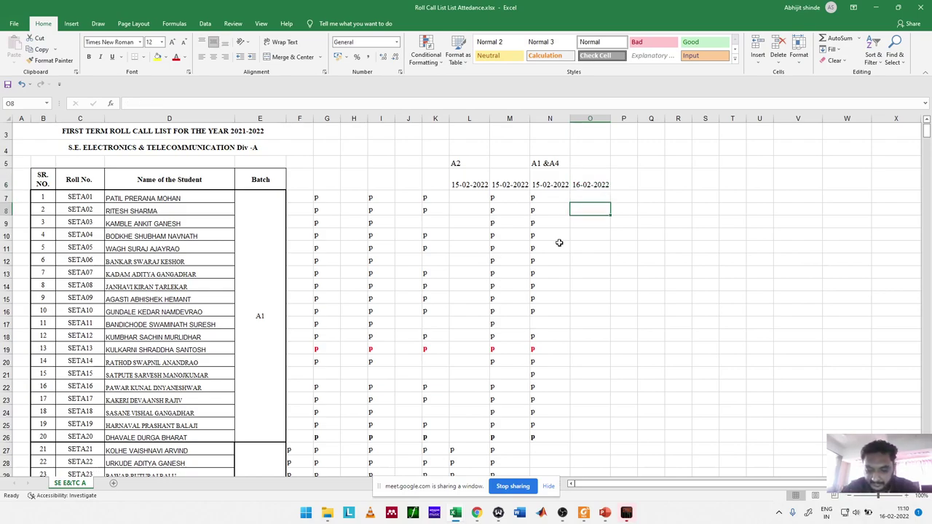
key(Down)
key(Down)
key(Up)
key(Up)
key(Up)
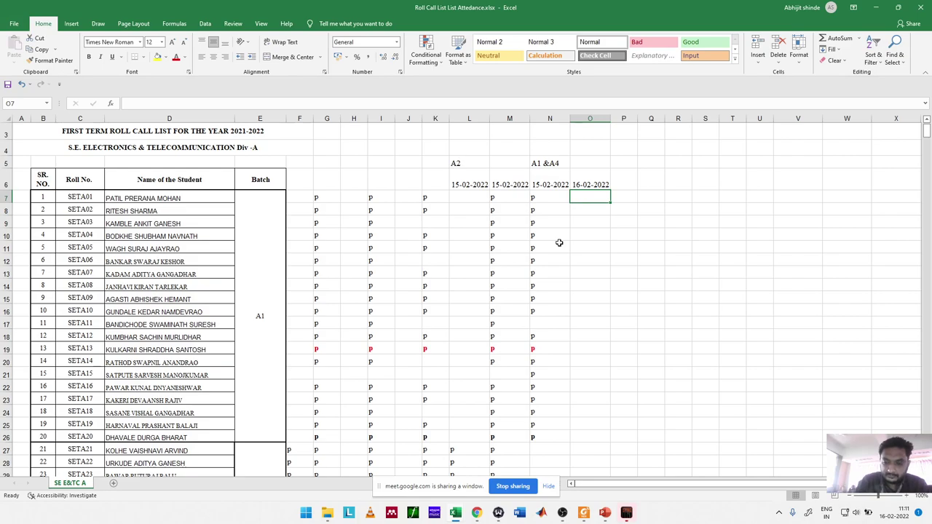
text(p)
key(Return)
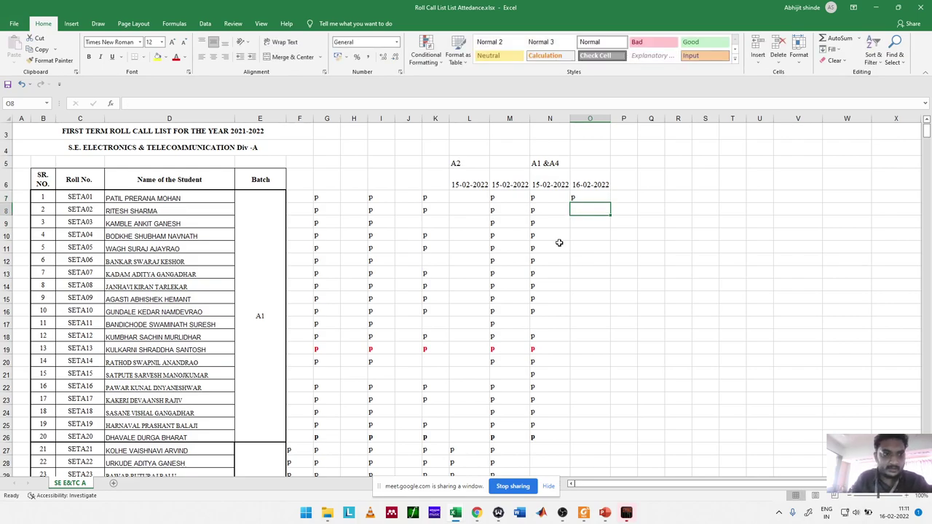
text(p)
key(Return)
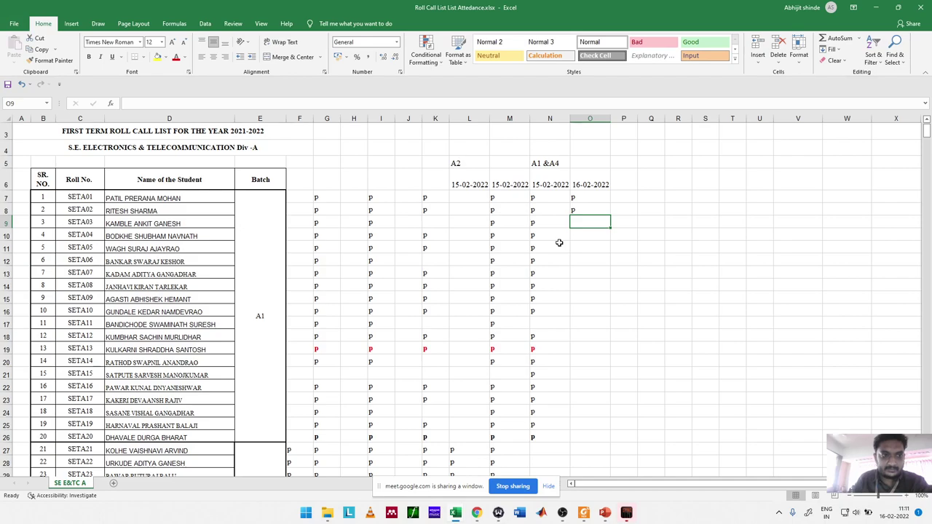
text(p)
key(Return)
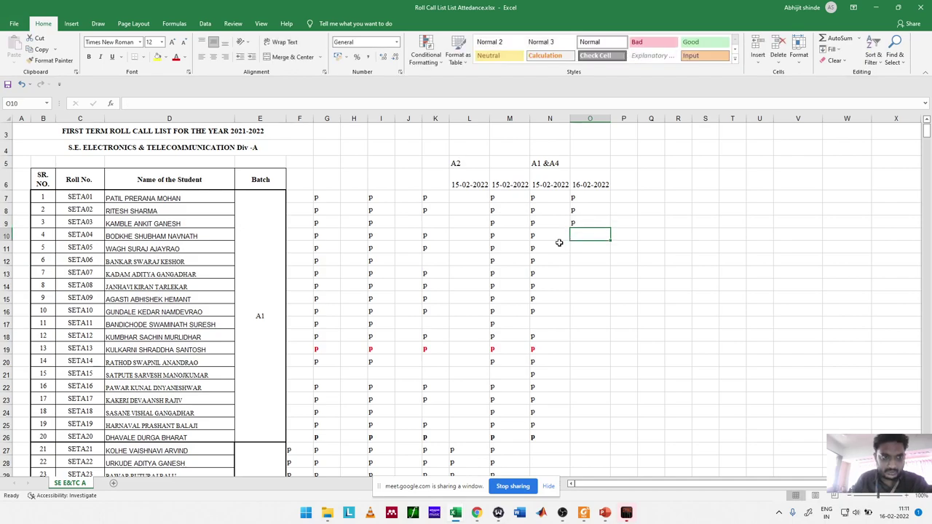
text(p)
key(Return)
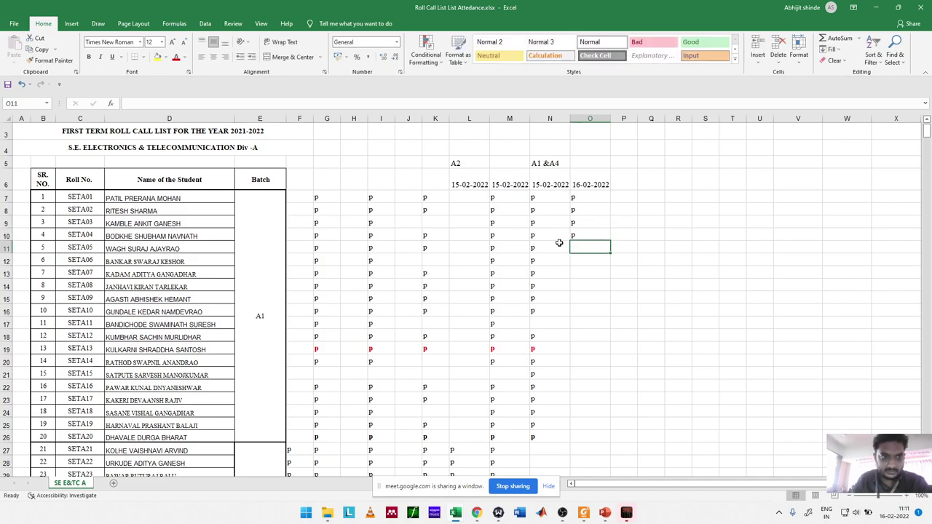
Step: Mark students 5 to 8 on the roll call list as present with p in cells O11 to O14
text(p)
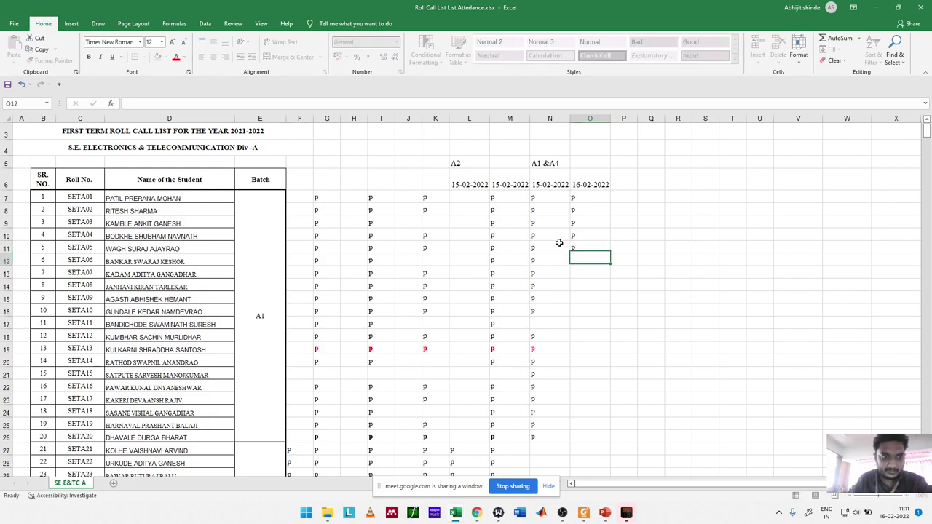
key(Return)
text(p)
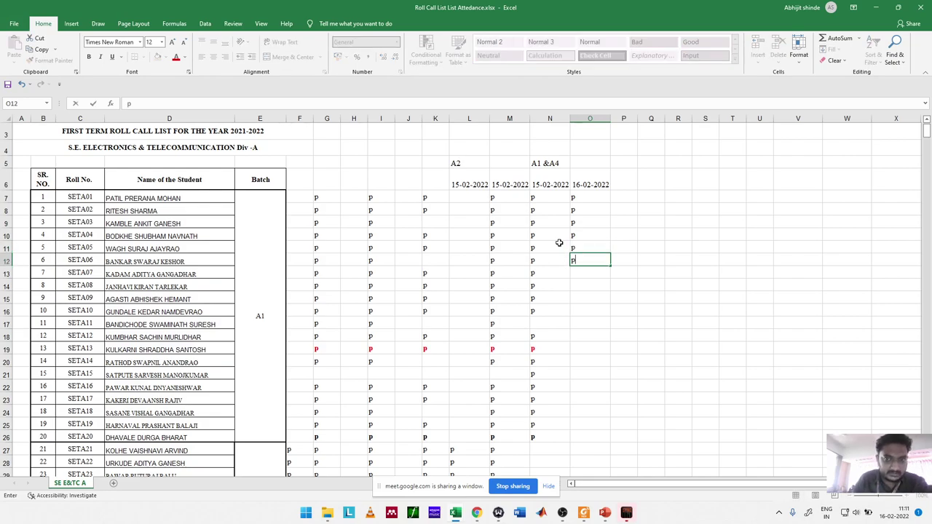
key(BackSpace)
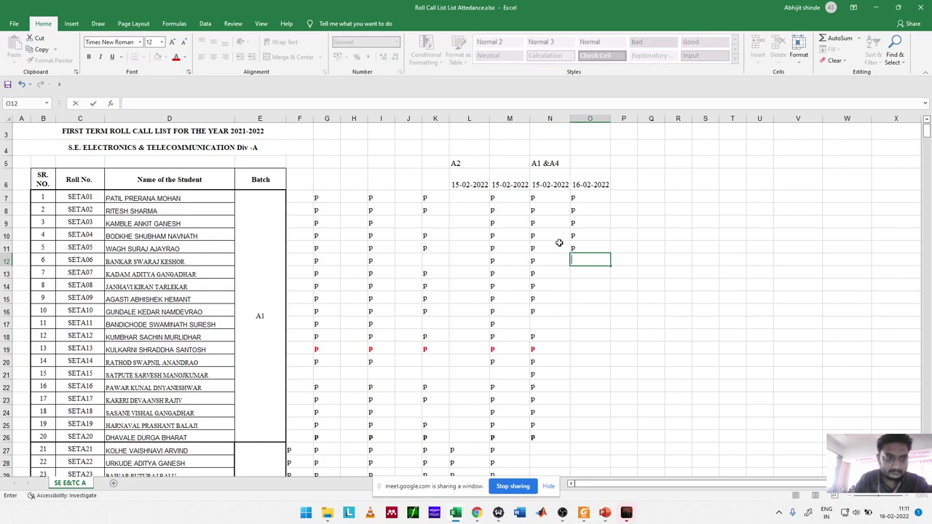
key(Return)
key(Up)
text(p)
key(Return)
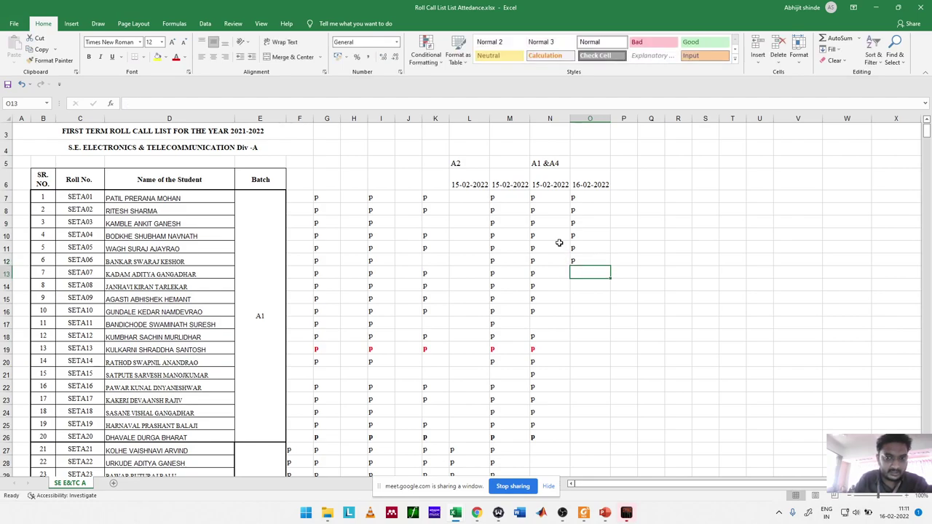
text(p)
key(Return)
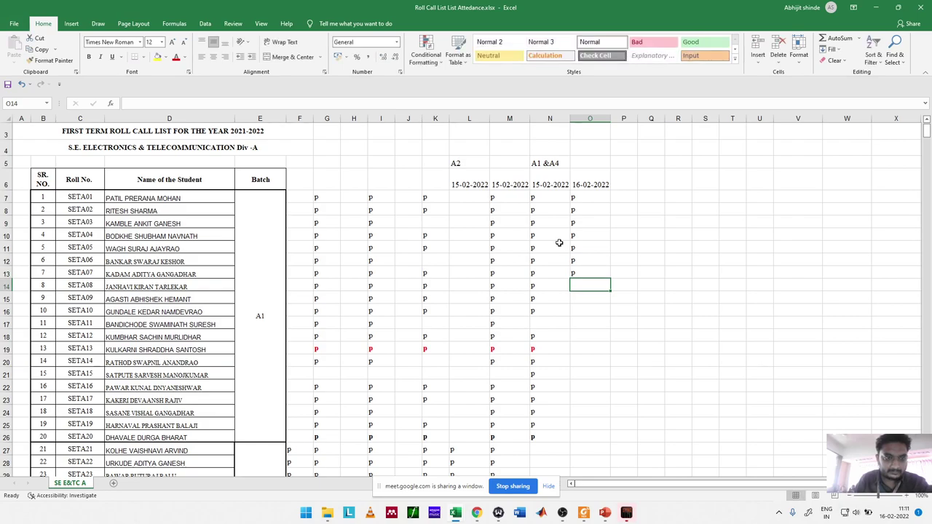
text(p)
key(Return)
key(Up)
key(Down)
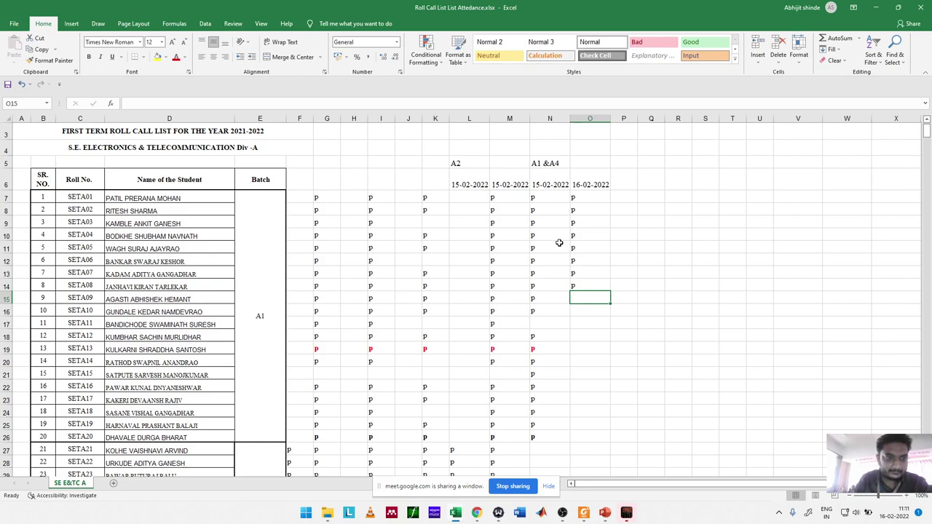
Step: Leave O15 blank for student 9 and mark students 10 to 12 present with p in cells O16 to O18
key(Down)
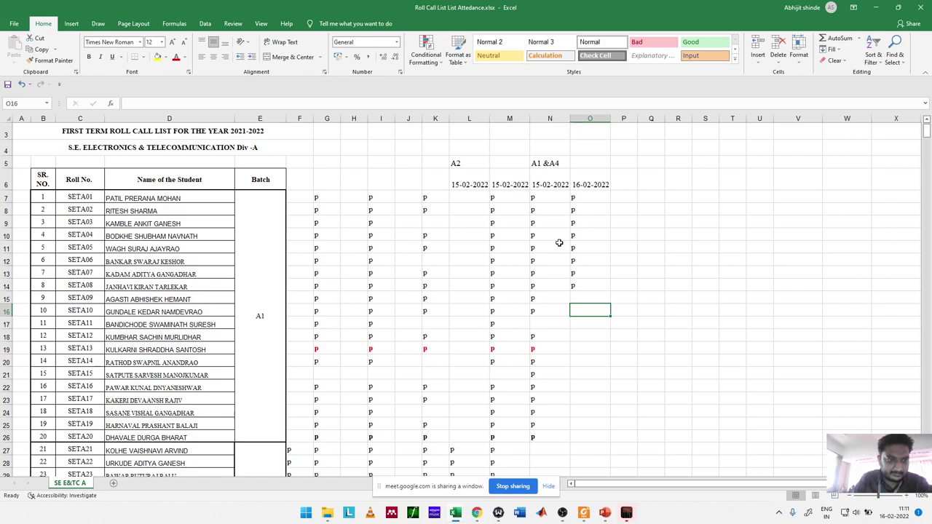
text(p)
key(Return)
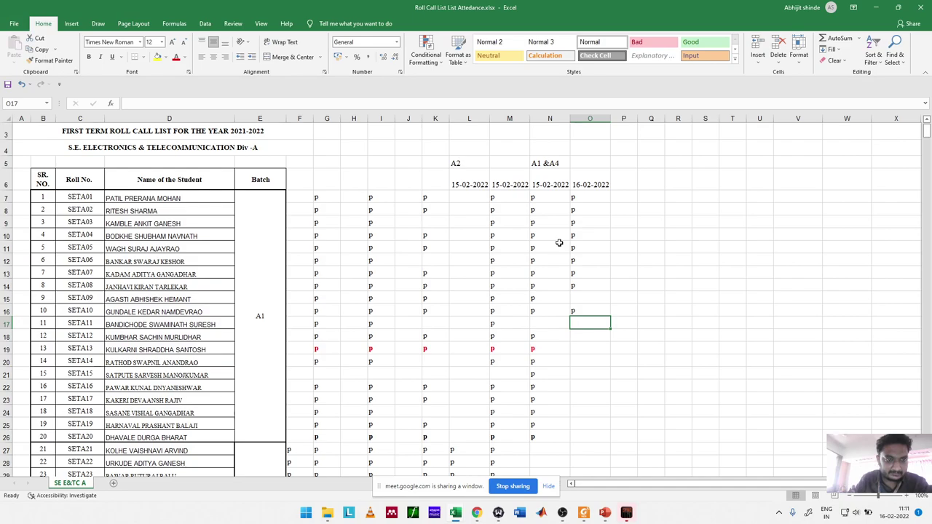
text(p)
key(Return)
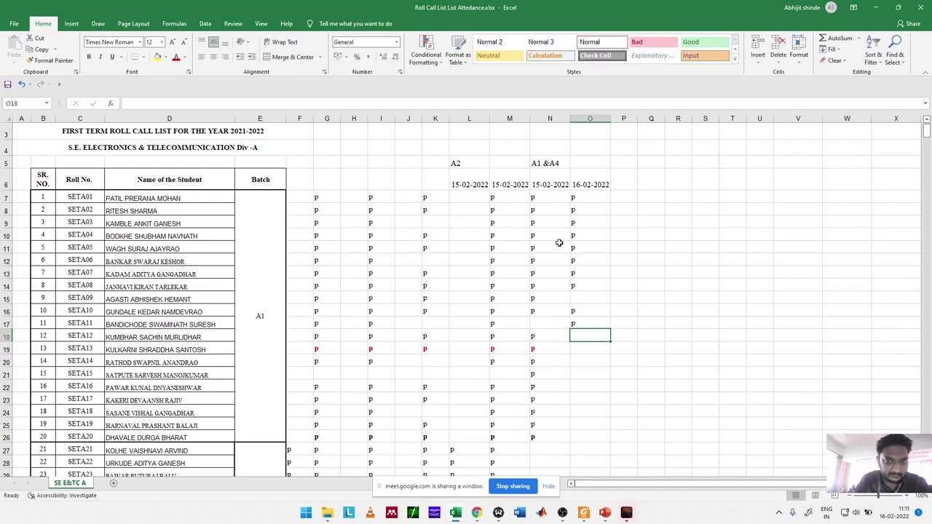
text(p)
key(Return)
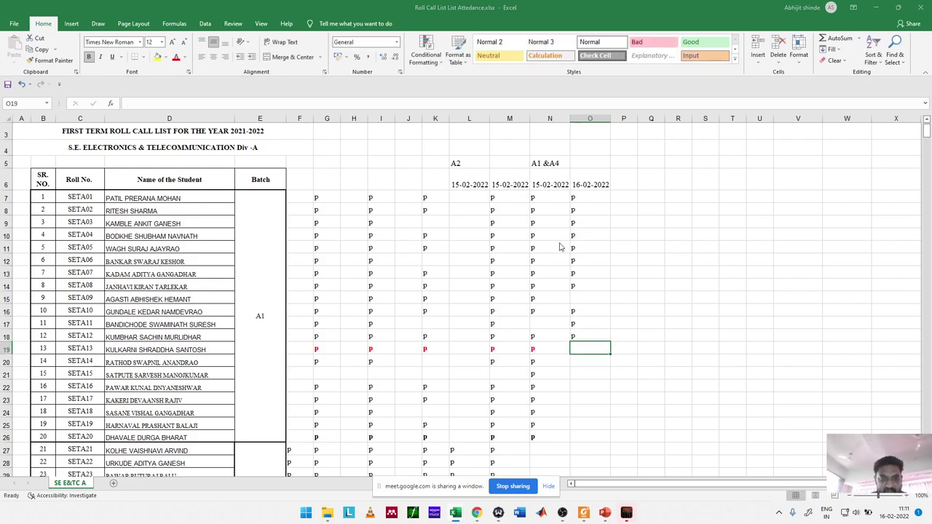
Step: Check the participants in the Google Meet call and mark students 13 and 14 present with p in workbook cells O19 and O20
key(alt+Tab)
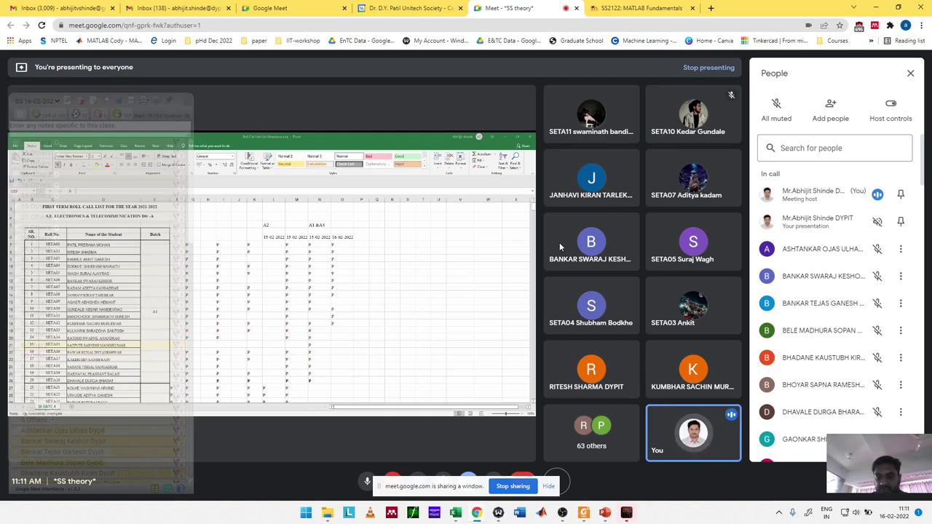
key(alt+Tab)
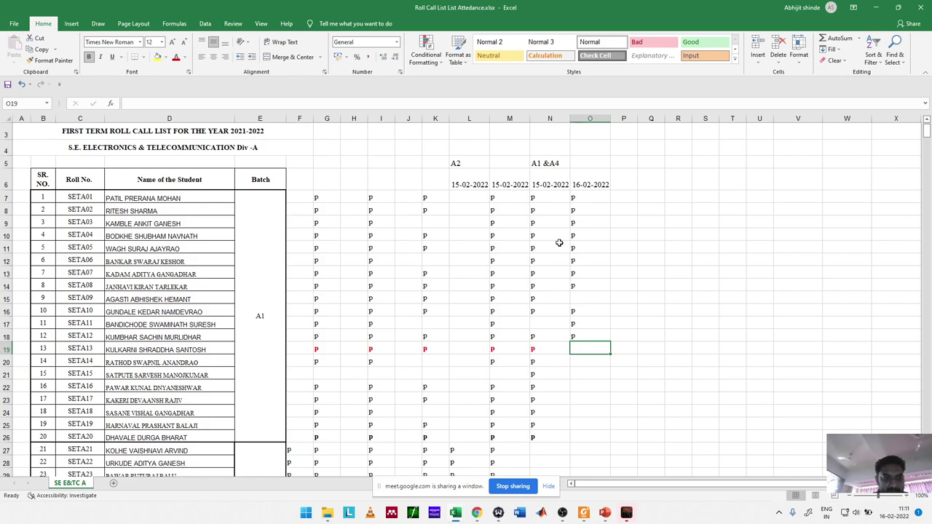
text(p)
key(Return)
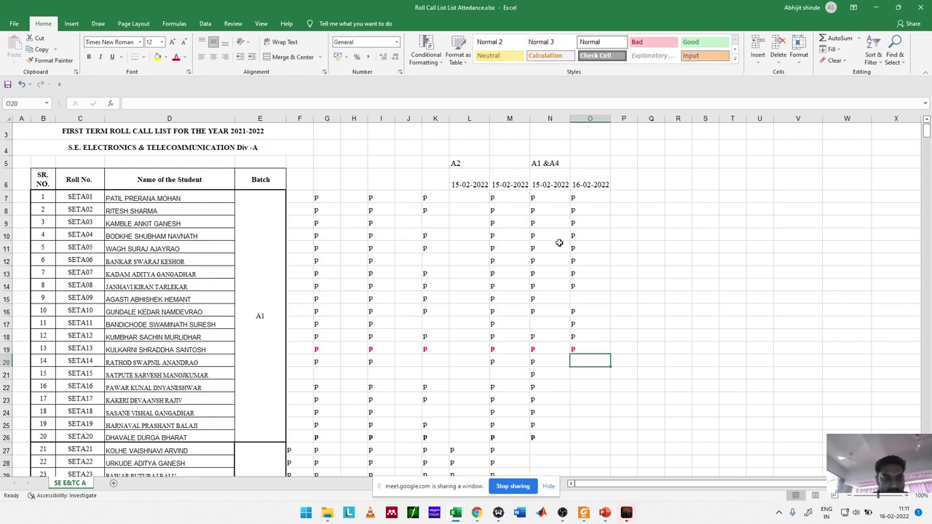
text(p)
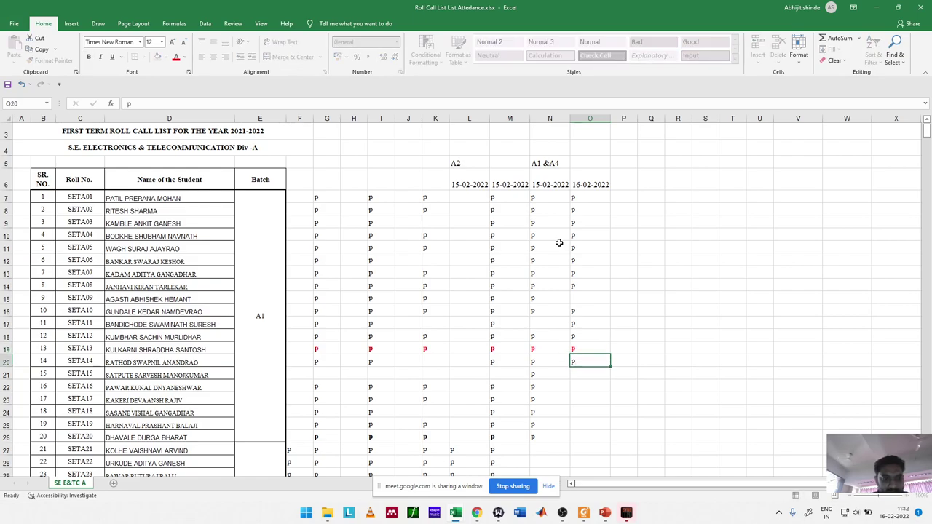
key(Return)
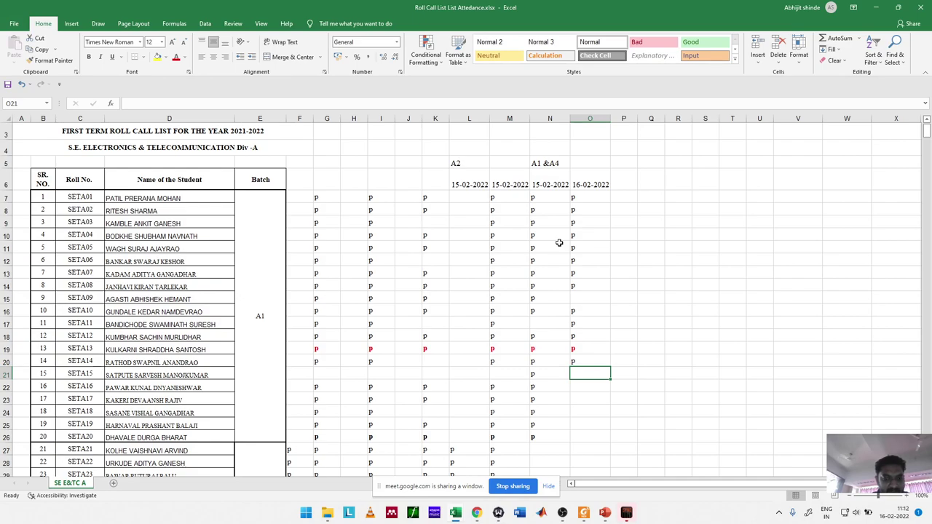
Step: Leave O21 blank for student 15 and mark students 16 and 17 present with p in cells O22 and O23
key(Return)
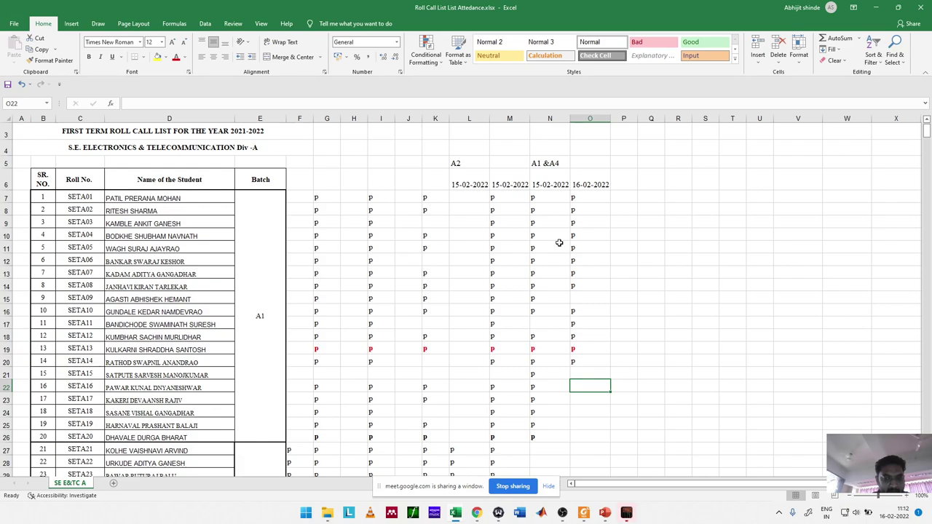
text(p)
key(Return)
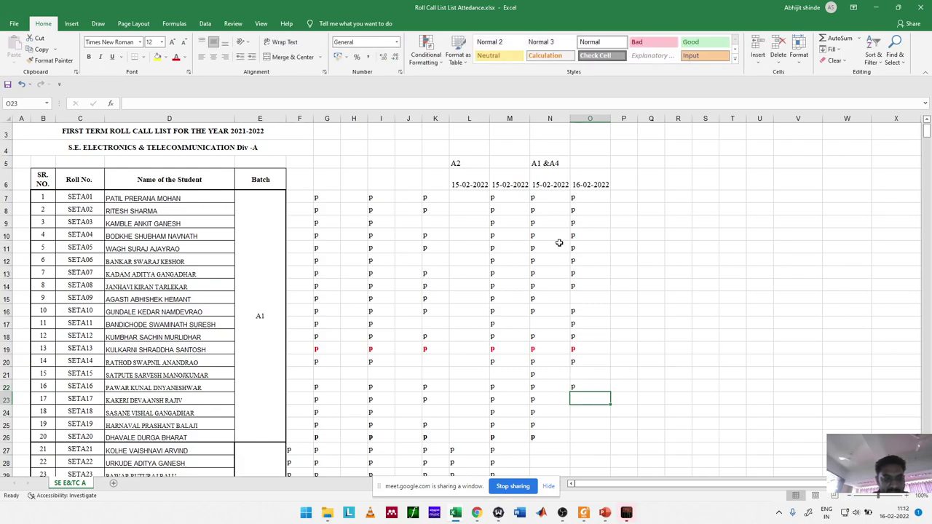
text(p)
key(Return)
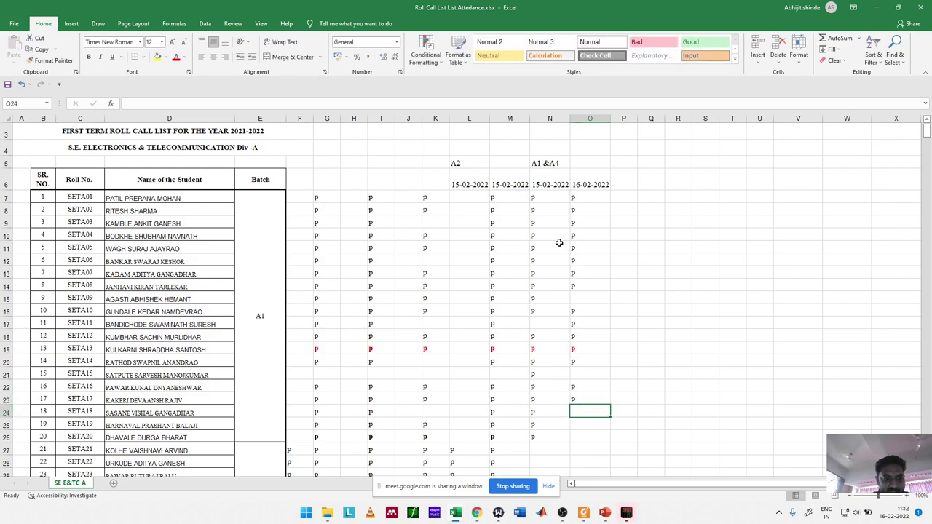
Step: Leave O24 blank for student 18 and mark students 19 and 20 present with p in cells O25 and O26
text(p)
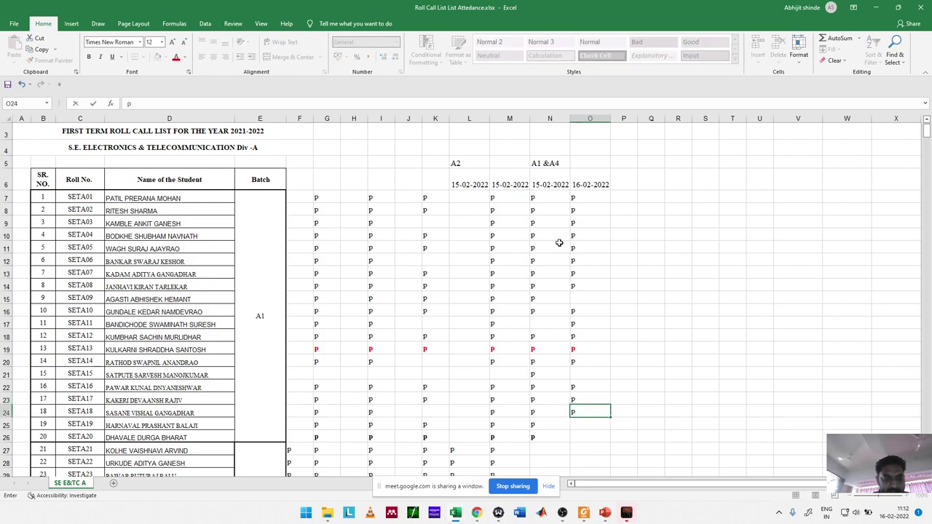
key(BackSpace)
key(Escape)
key(Return)
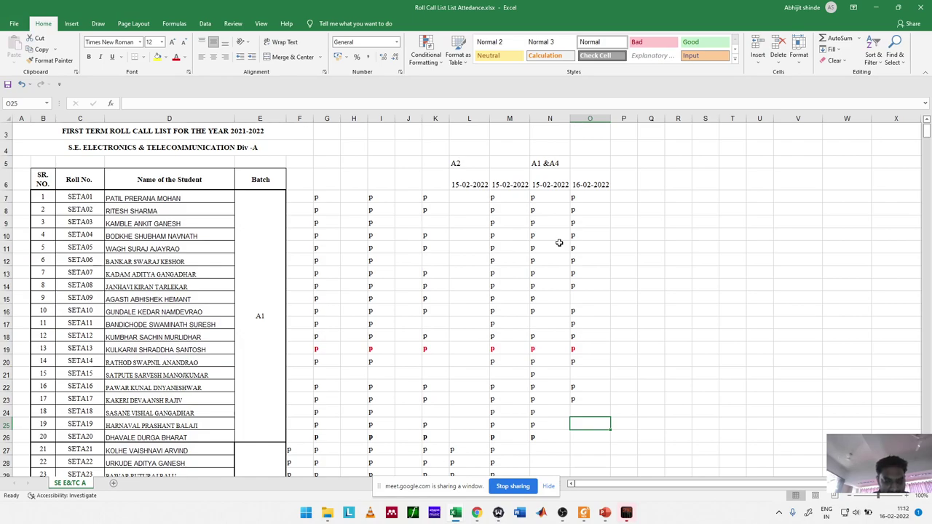
text(p)
key(Return)
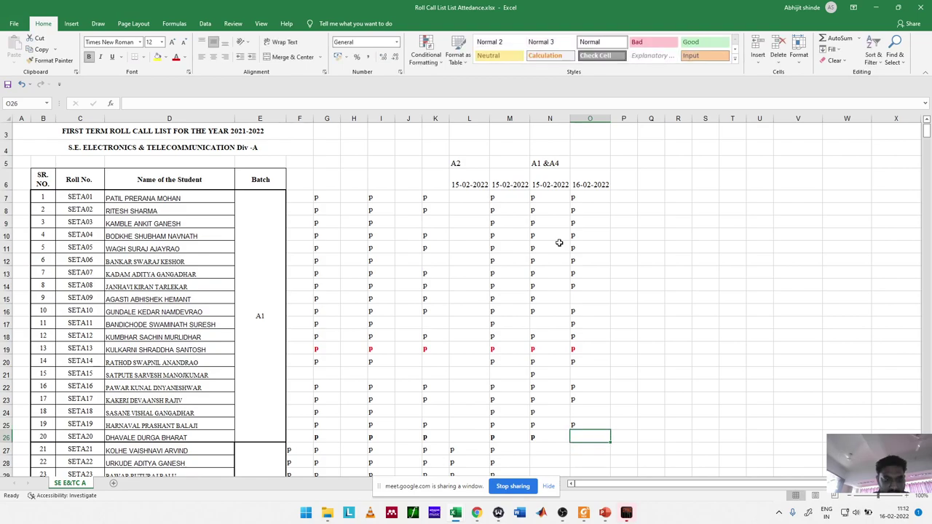
text(p)
key(Return)
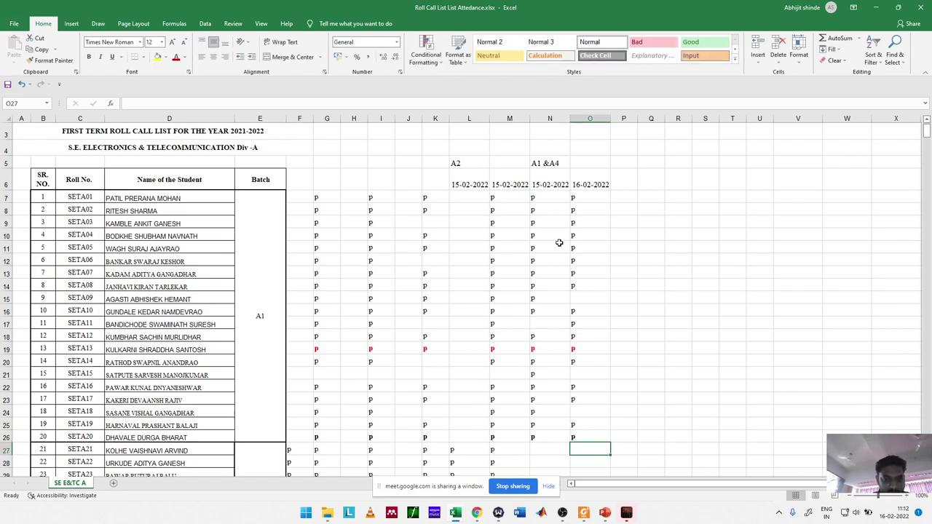
Step: Mark students 21 to 24 as present with p in cells O27 to O30
text(p)
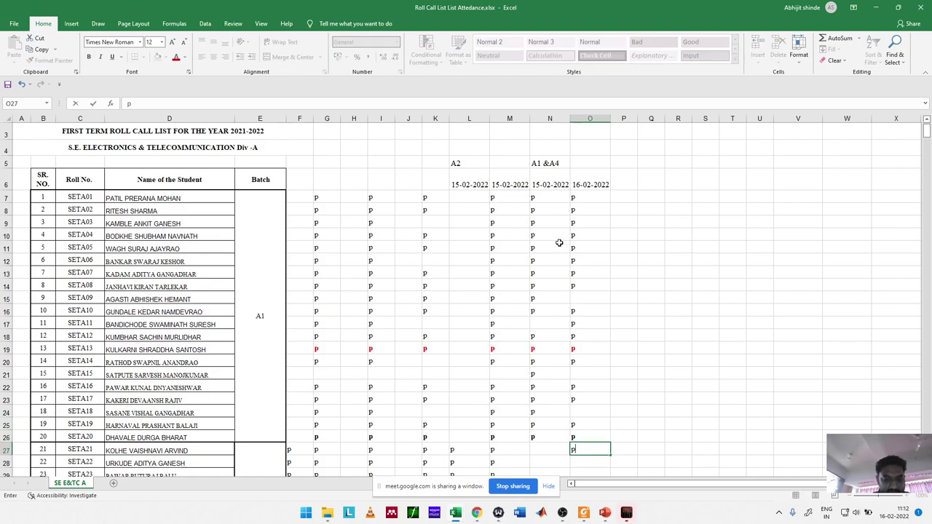
key(Return)
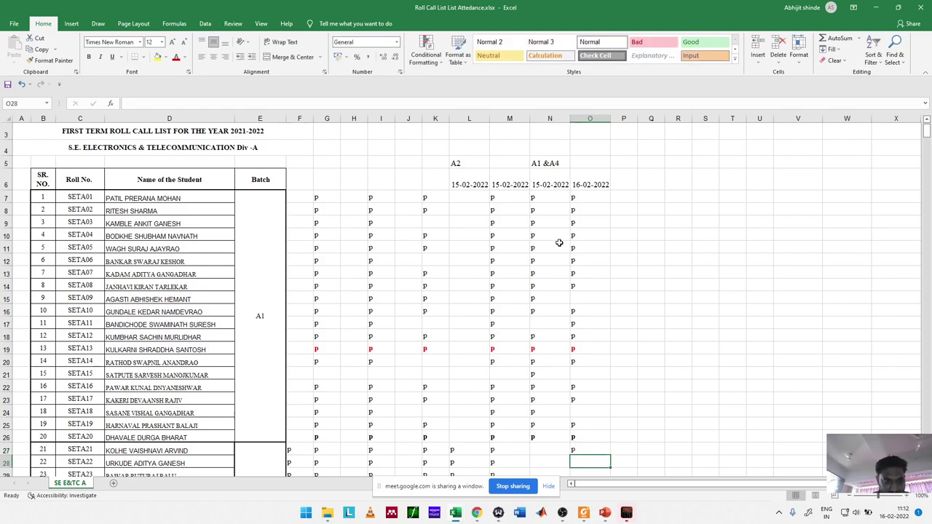
text(p)
key(Return)
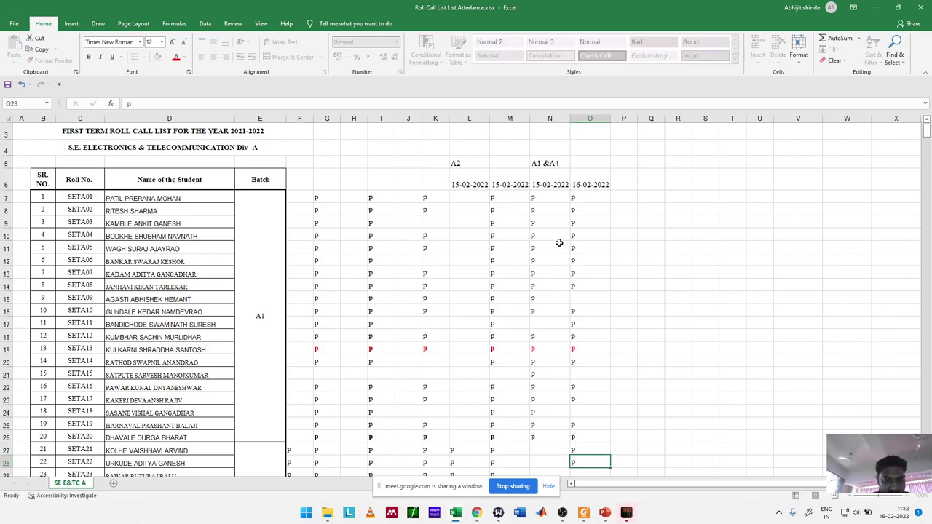
text(p)
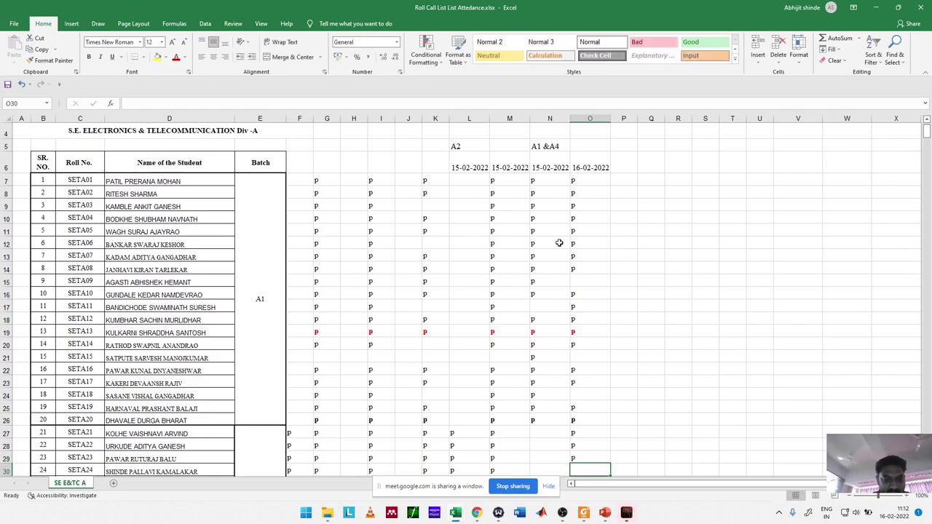
key(Down)
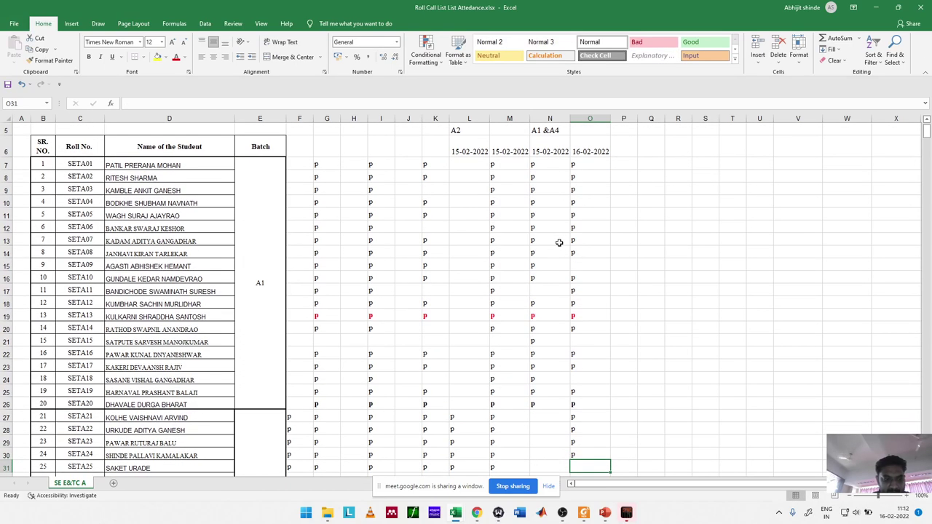
Step: Leave O31 blank for student 25 and mark students 26 to 28 present with p in cells O32 to O34
text(p)
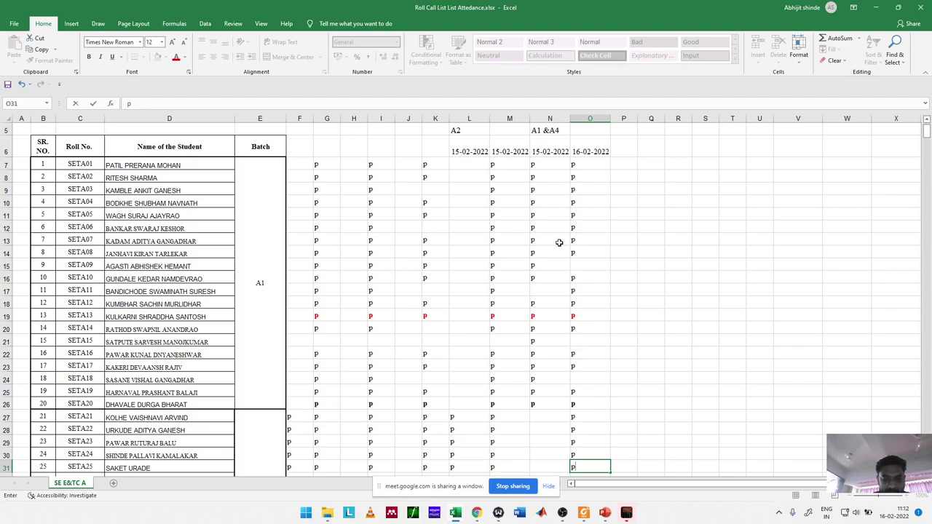
key(BackSpace)
key(Return)
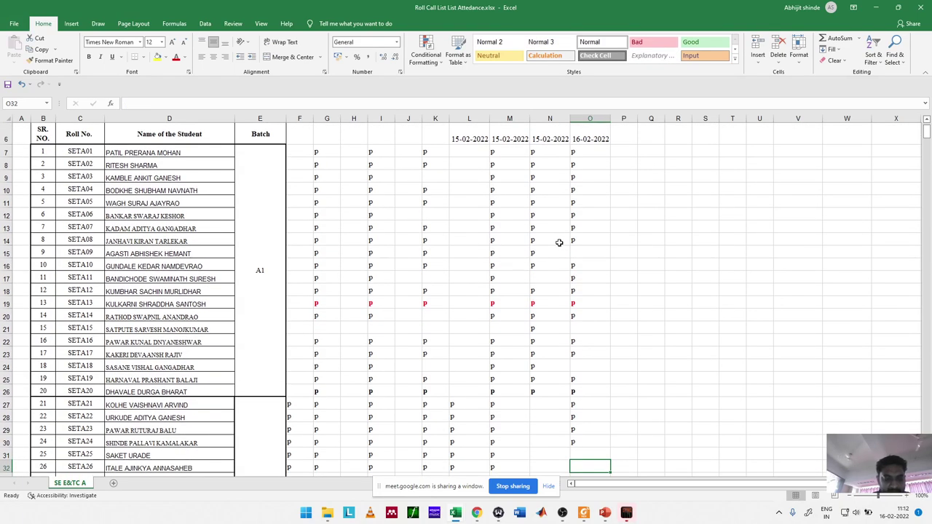
text(p)
key(Return)
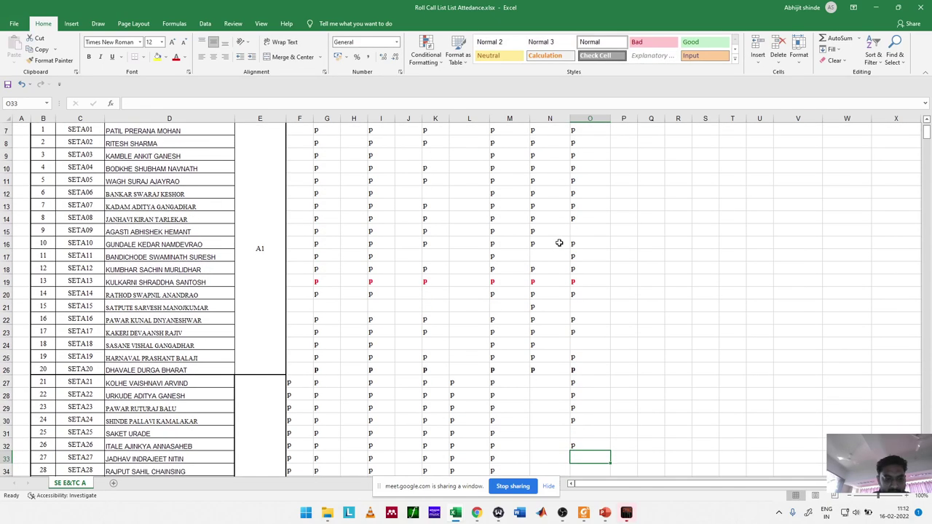
text(p)
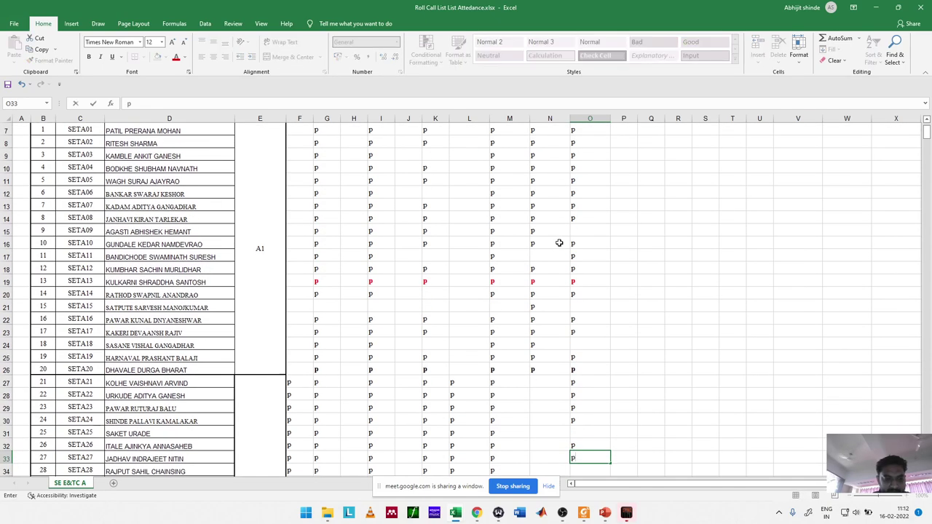
key(Return)
text(p)
key(Return)
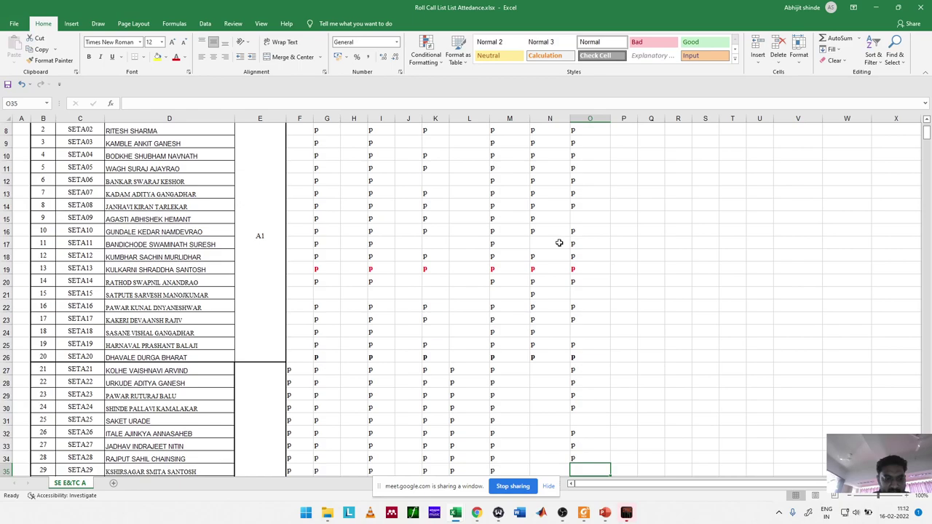
Step: Mark students 29 to 31 as present with p in cells O35 to O37
text(p)
key(Return)
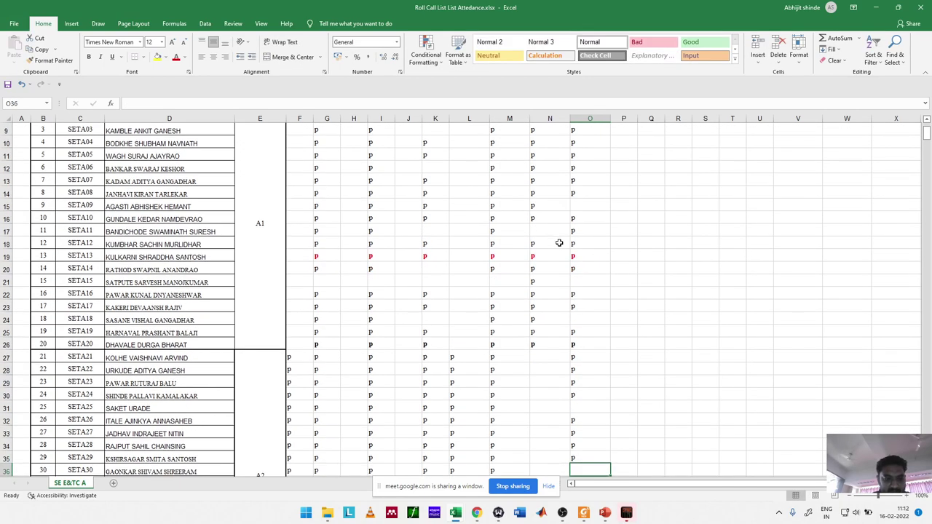
text(p)
key(Return)
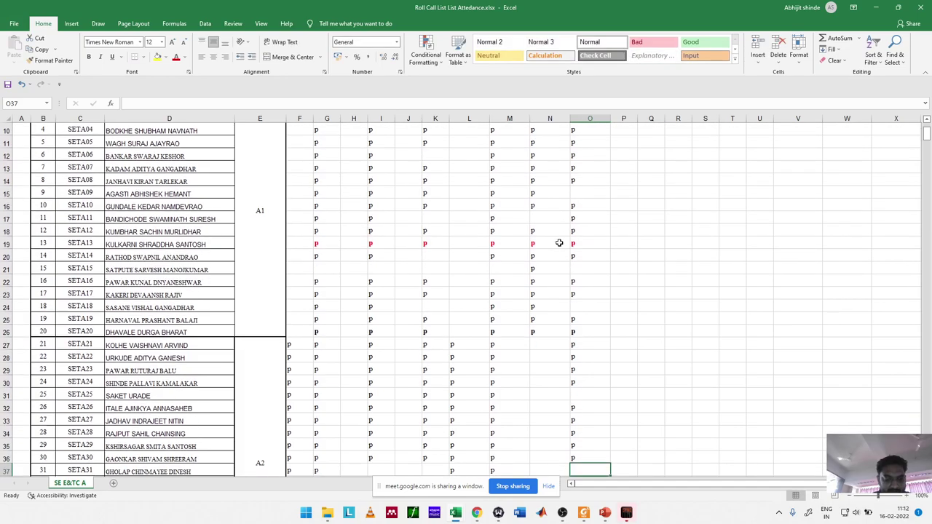
text(p)
key(Return)
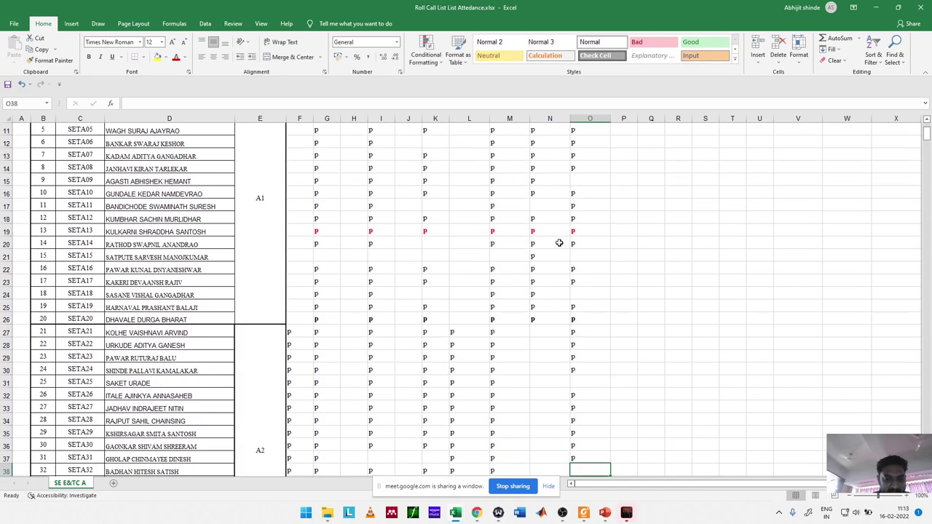
Step: Mark students 32 to 35 as present with p in cells O38 to O41
text(p)
key(Return)
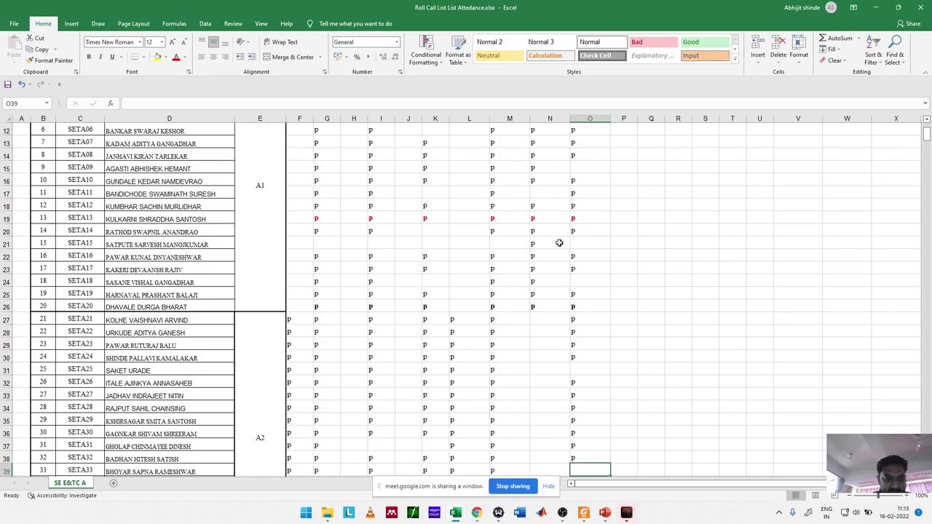
text(p)
key(Return)
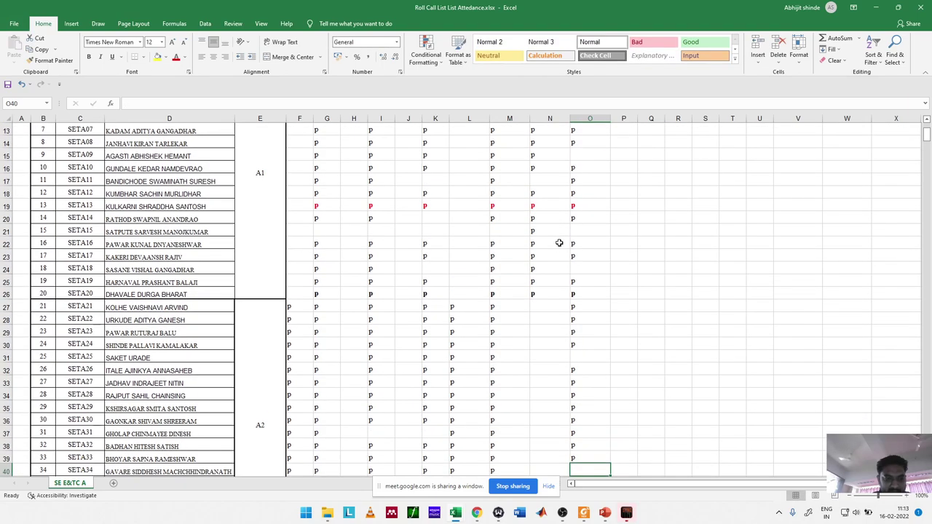
text(p)
key(Return)
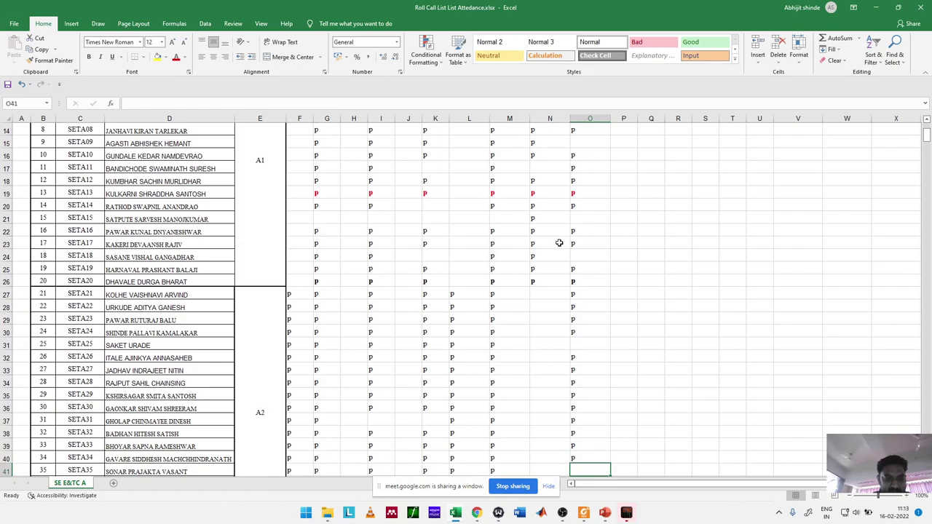
text(p)
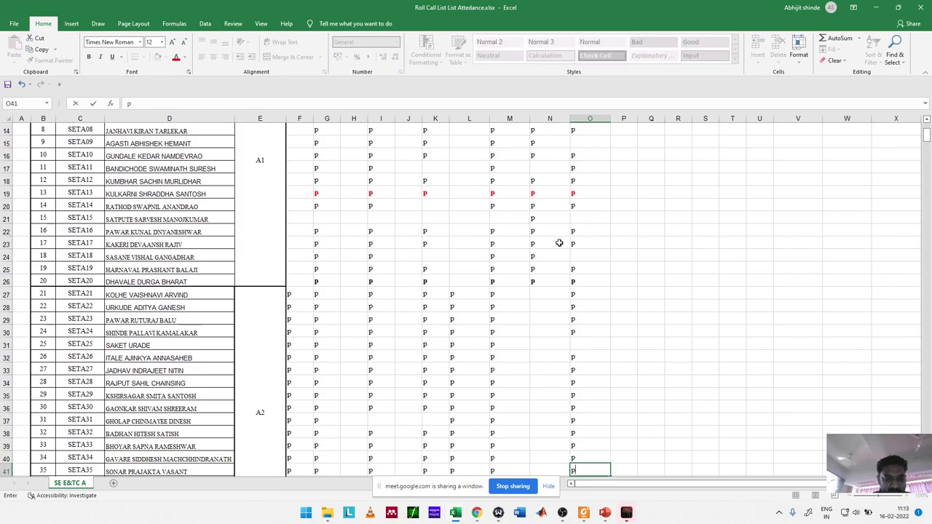
key(Return)
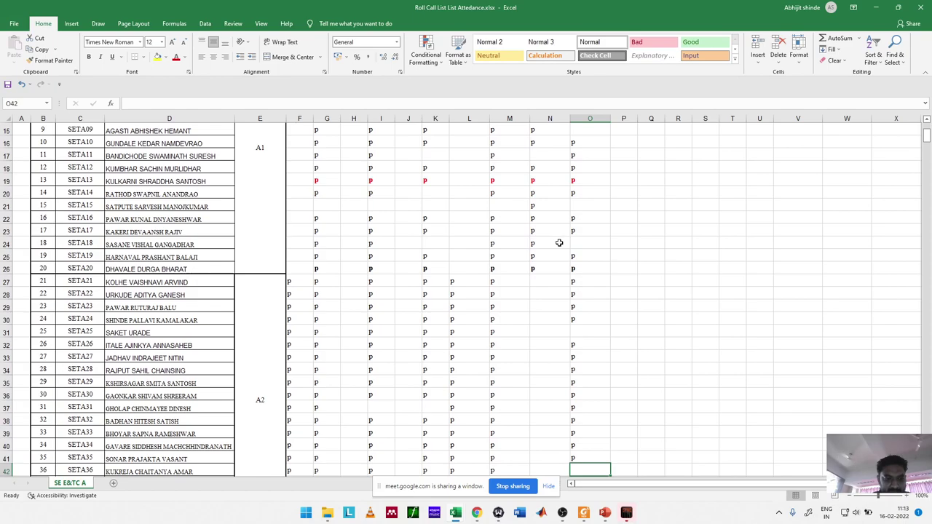
Step: Mark students 36 to 38 as present with p in cells O42 to O44
text(p)
key(Return)
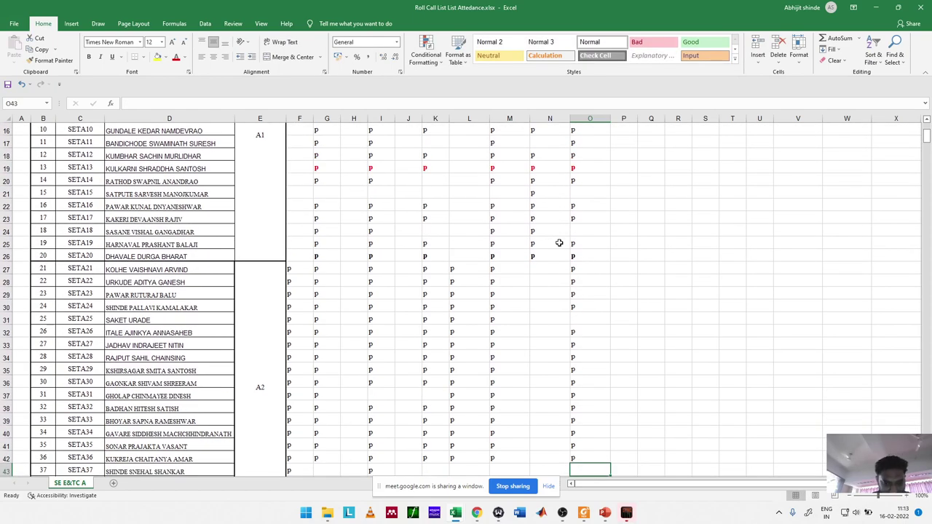
text(p)
key(Return)
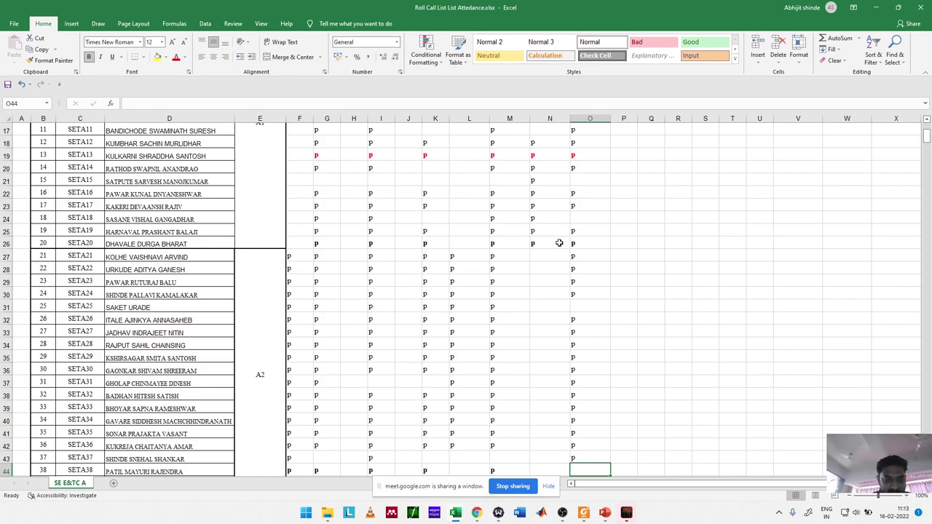
text(p)
key(Return)
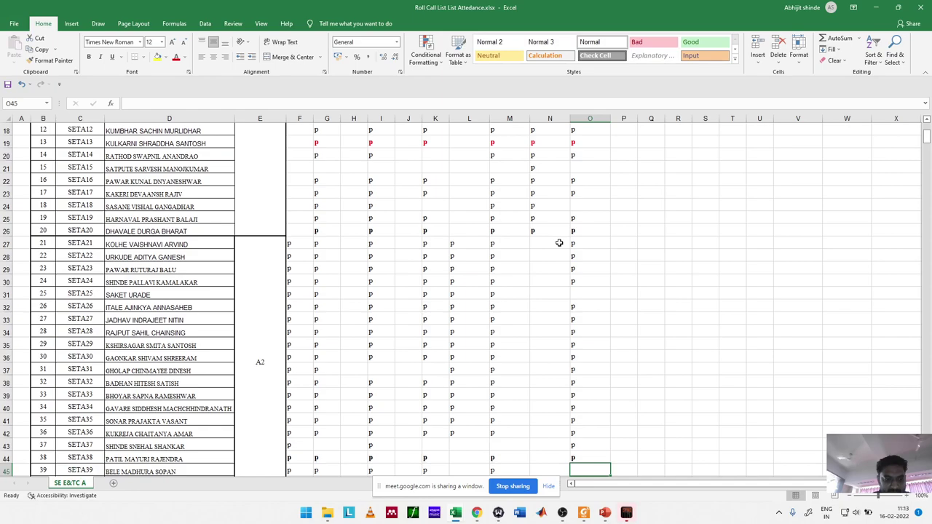
key(ctrl+z)
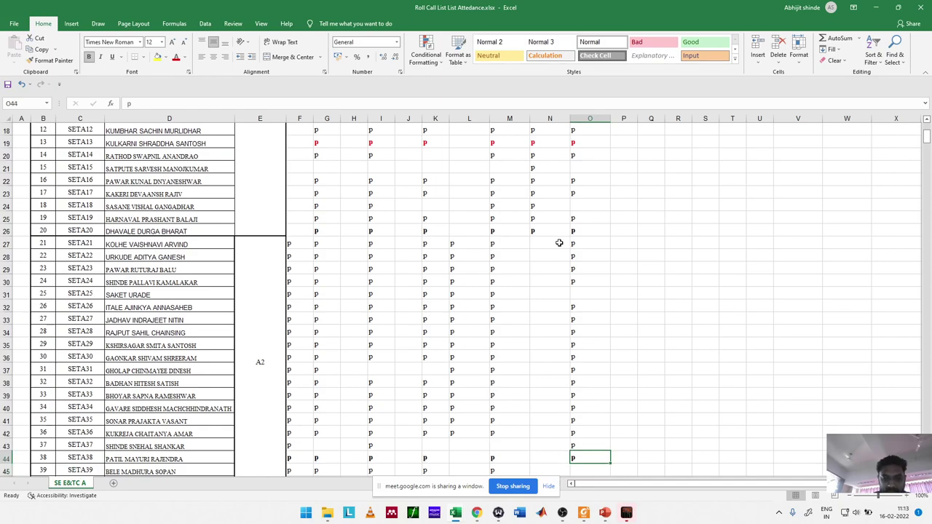
text(p)
key(Return)
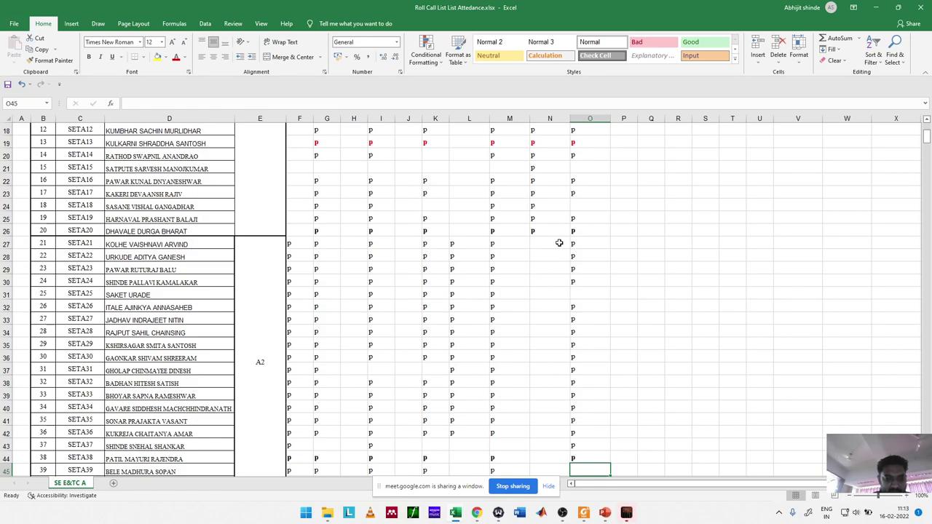
Step: Mark students 39 to 41 as present with p in cells O45 to O47
text(p)
key(Return)
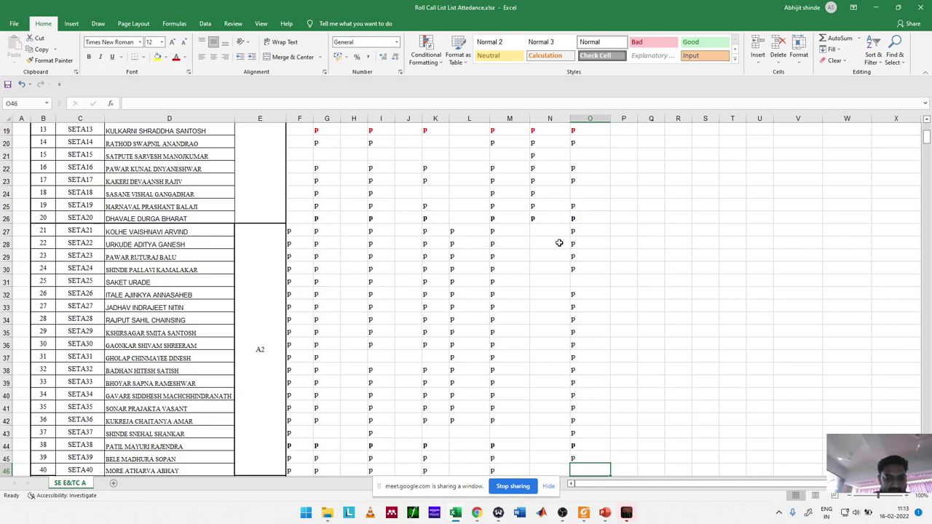
text(p)
key(Return)
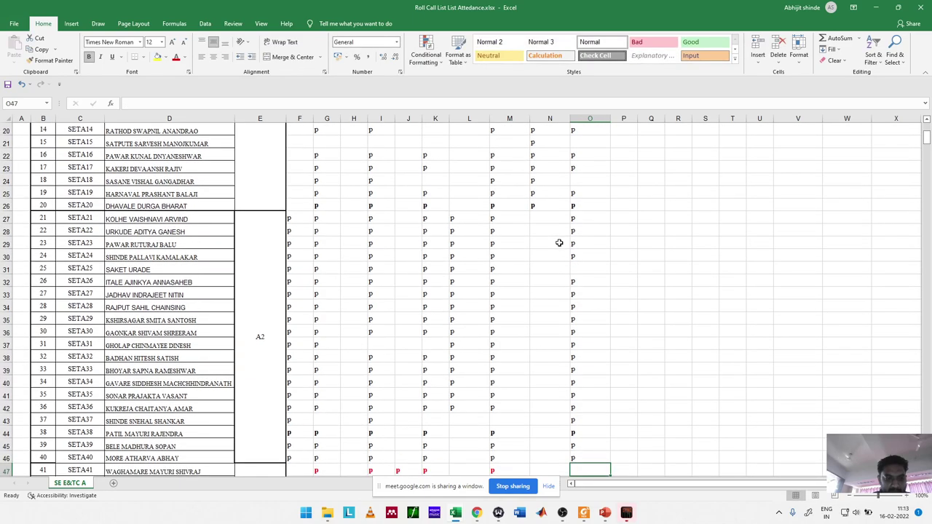
text(p)
key(Return)
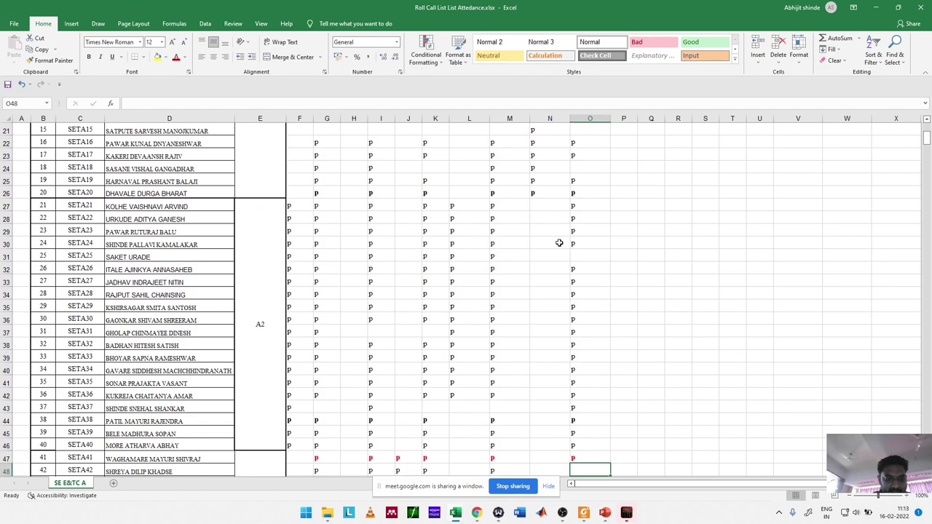
Step: Mark students 42 to 45 as present with p in cells O48 to O51
text(p)
key(Return)
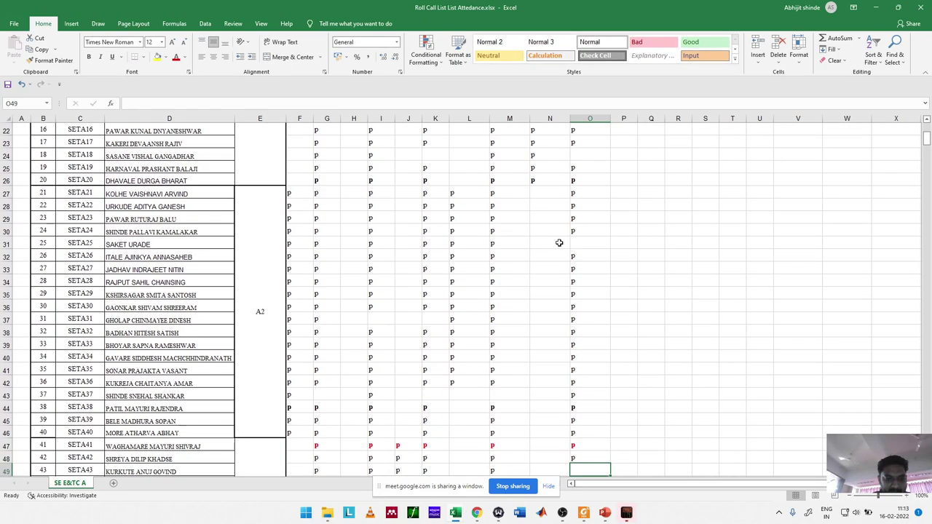
text(p)
key(Return)
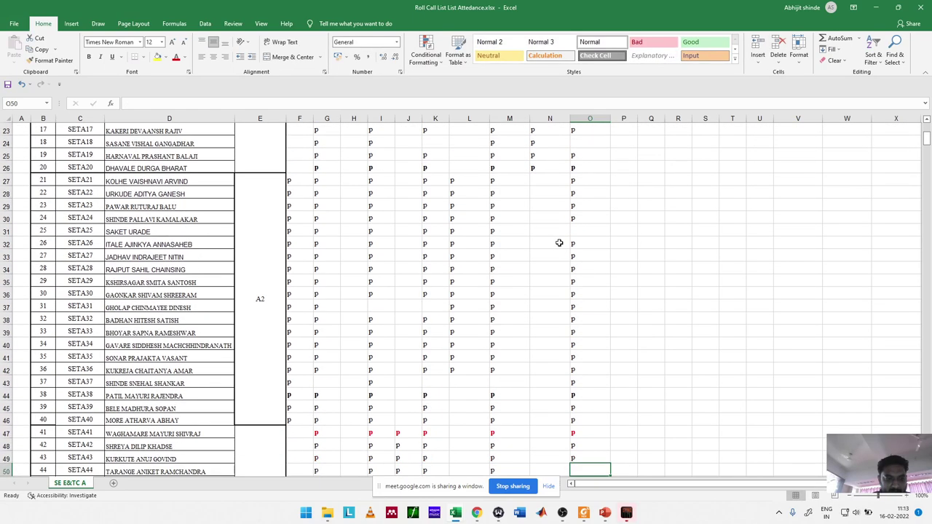
text(p)
key(Return)
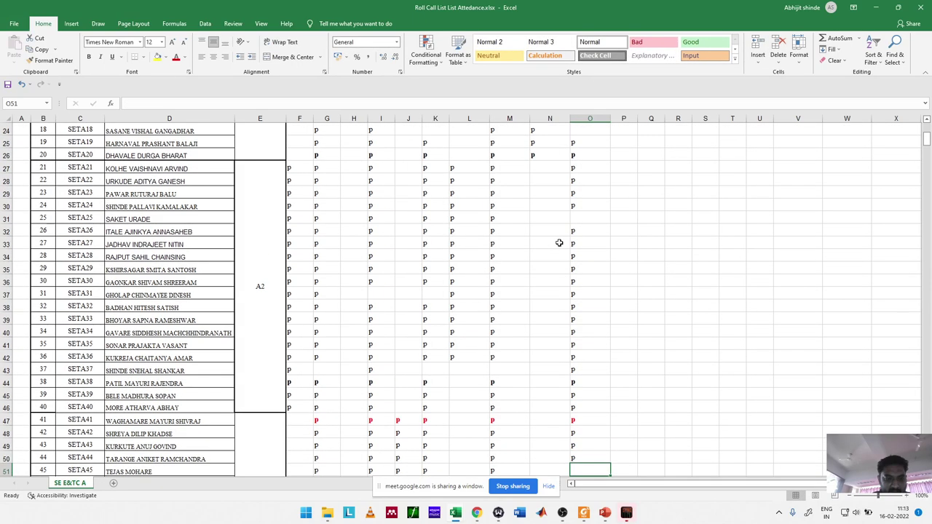
text(p)
key(Return)
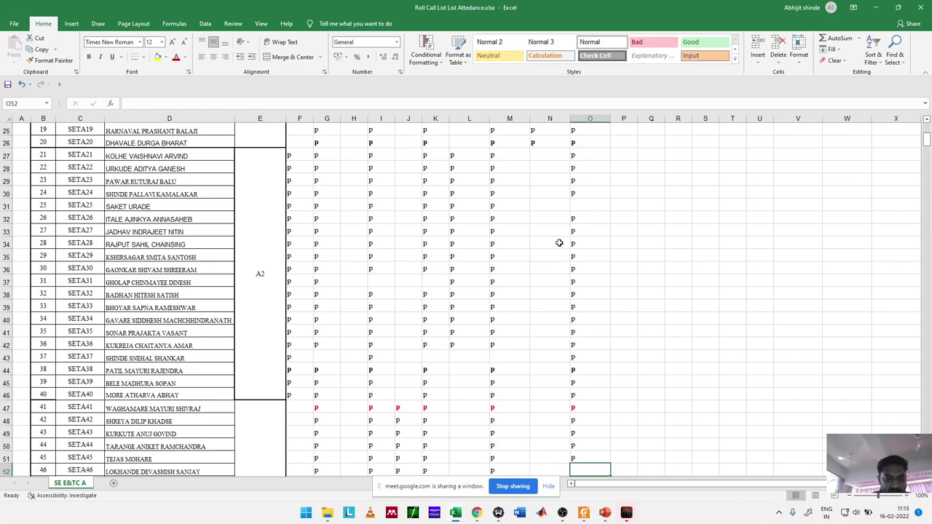
Step: Clear student 45's mark in O51 and mark students 46 and 47 present with p in cells O52 and O53
key(Up)
key(Delete)
key(Down)
text(p)
key(Return)
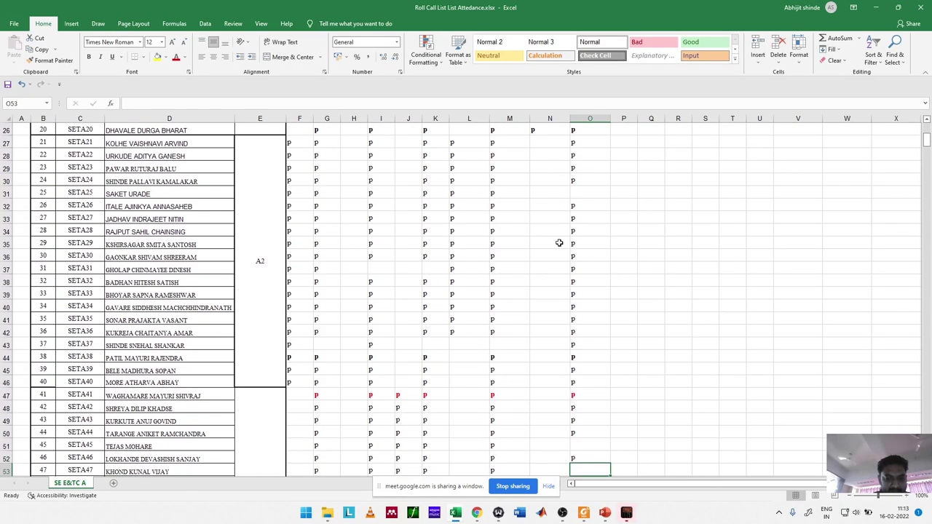
text(p)
key(Return)
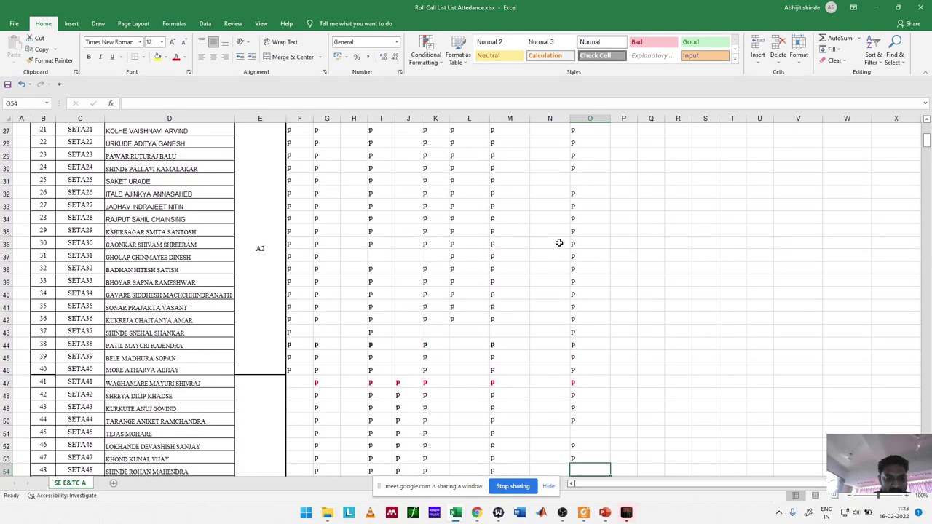
Step: Mark student 45 as present again with p in cell O51
key(Up)
key(Up)
key(Up)
text(p)
key(Return)
Step: Mark students 48 to 50 as present with p in cells O54 to O56
key(Down)
key(Down)
text(p)
key(Return)
text(p)
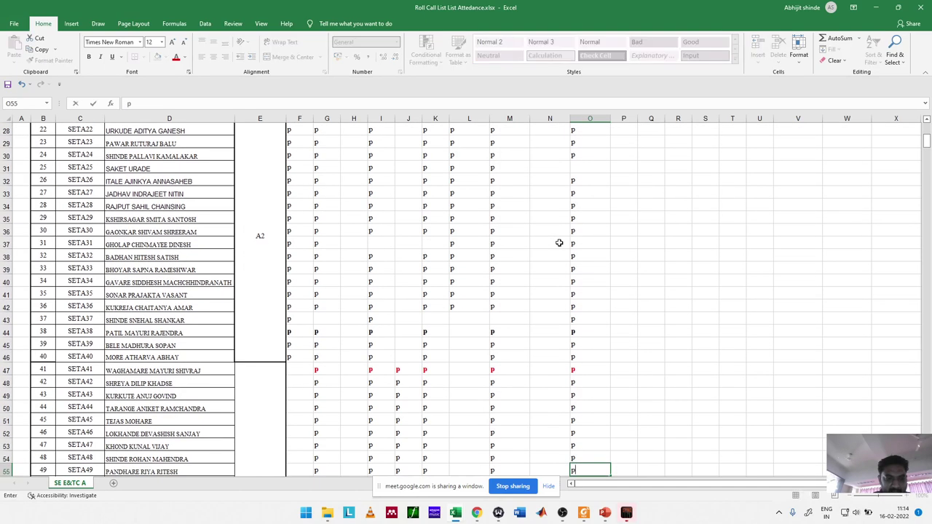
key(Return)
text(p)
key(Return)
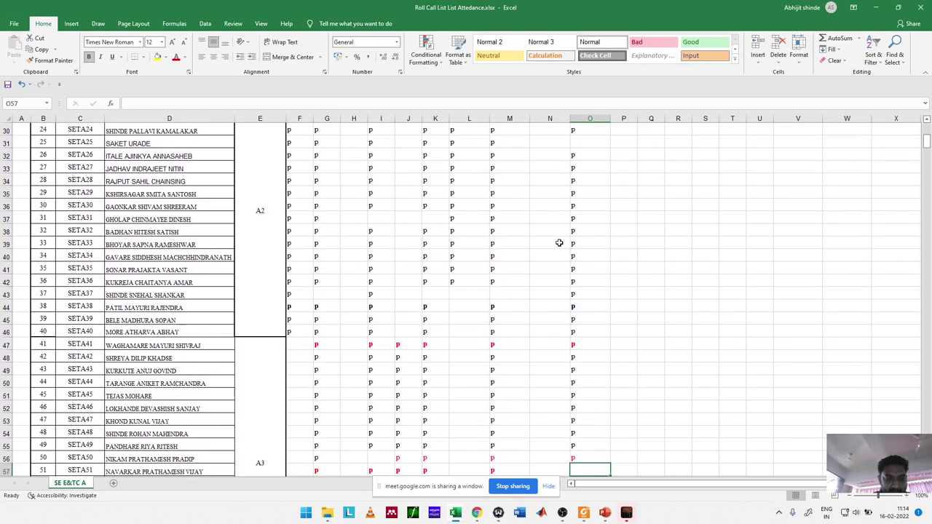
Step: Clear student 50's mark in O56 and mark student 51 present with p in cell O57
key(Up)
key(Delete)
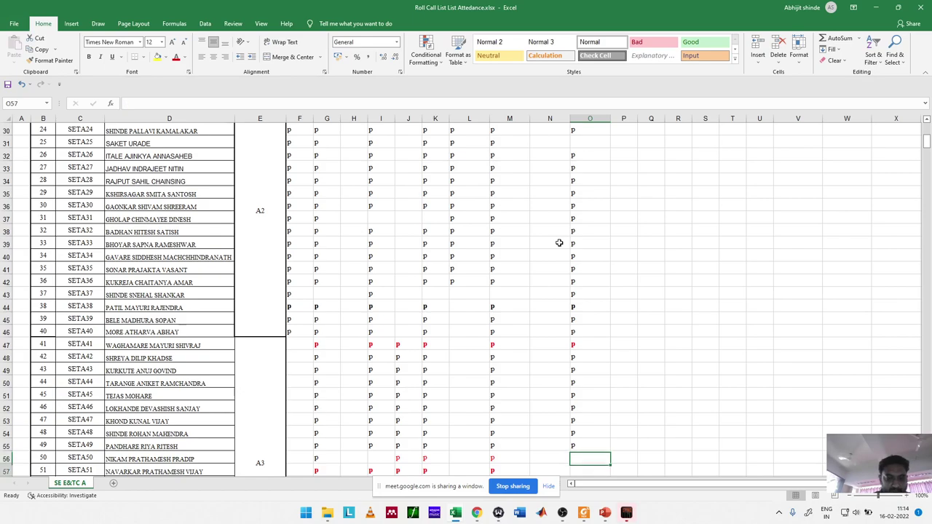
key(Down)
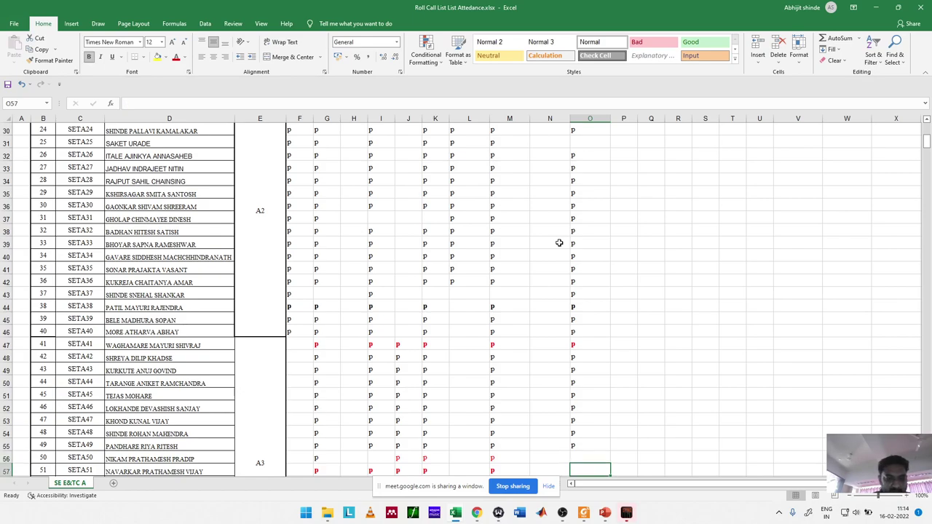
text(p)
key(Return)
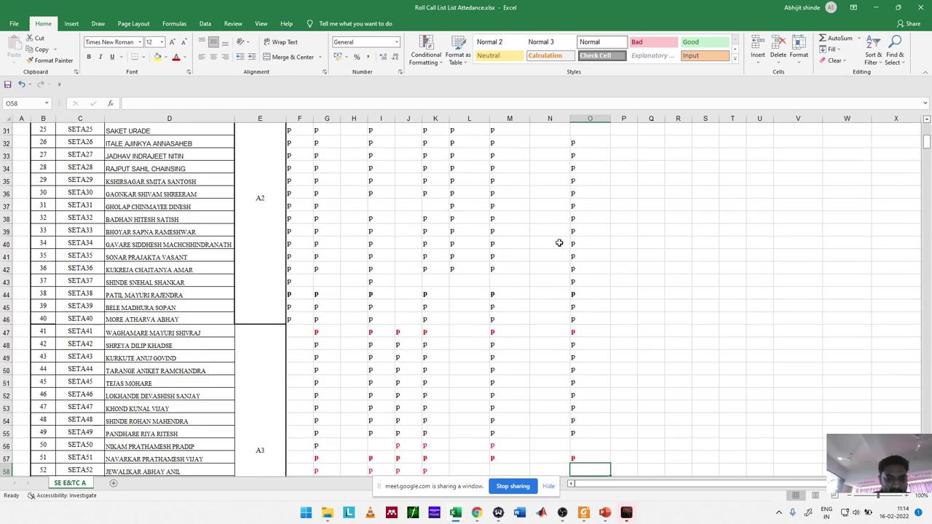
Step: Mark students 52 to 55 as present with p in cells O58 to O61
text(p)
key(Return)
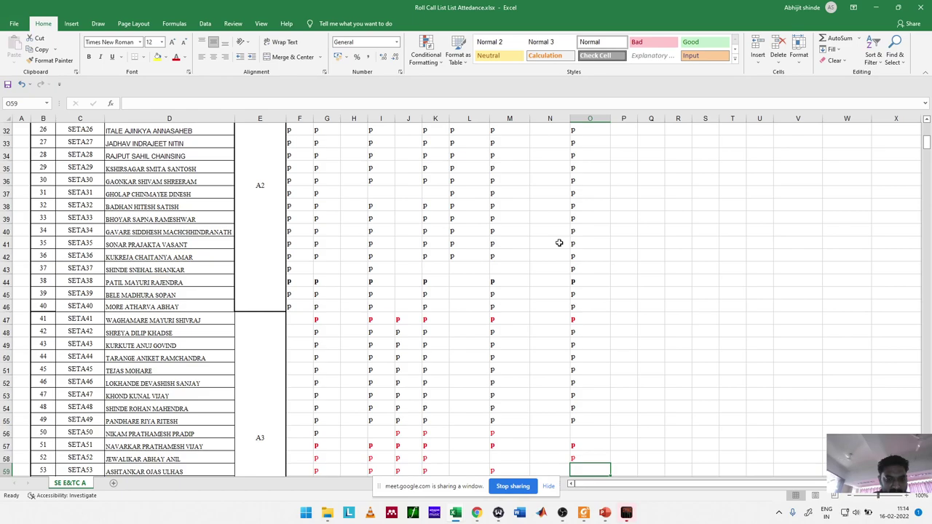
text(p)
key(Return)
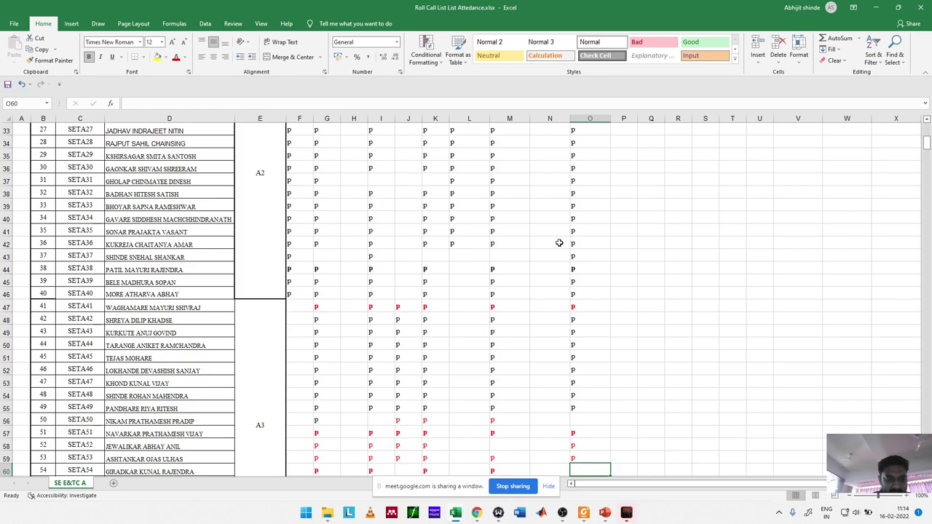
text(p)
key(Return)
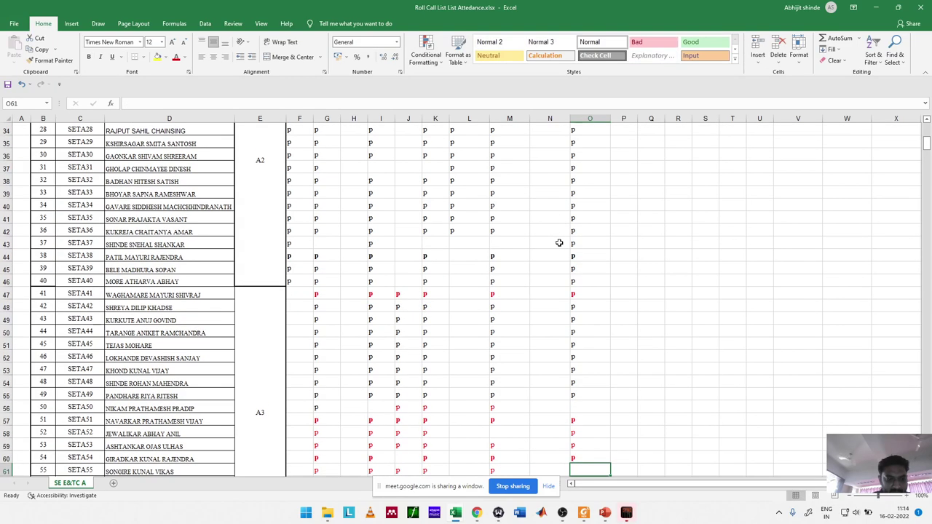
text(p)
key(Return)
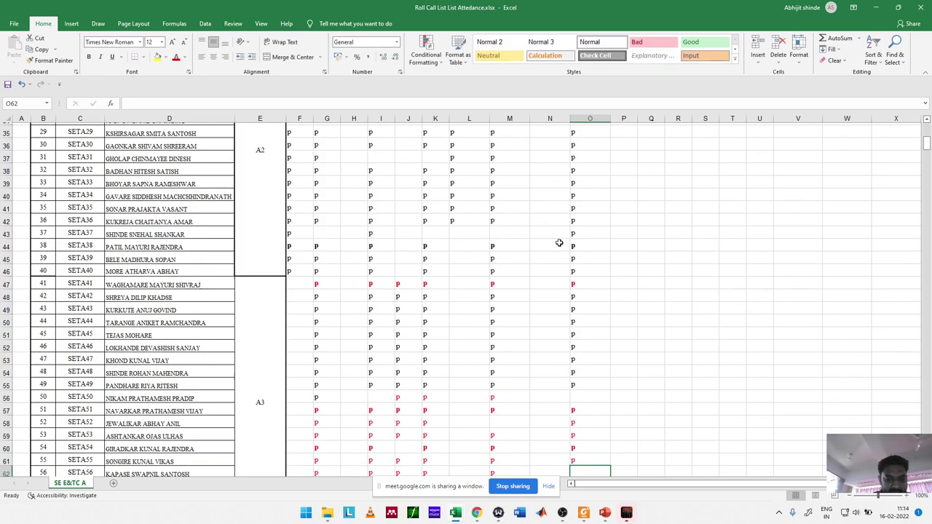
Step: Mark students 56 to 58 as present with p in cells O62 to O64
key(Up)
key(Up)
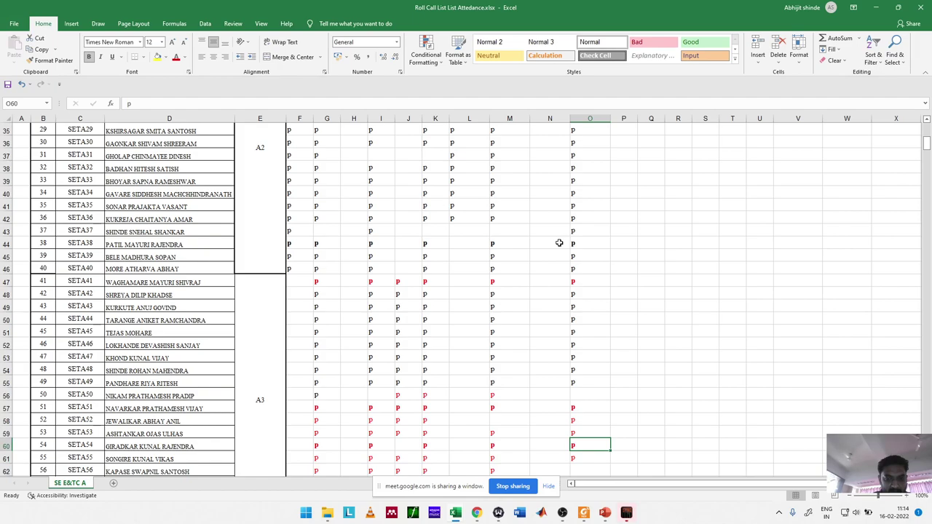
key(Down)
key(Down)
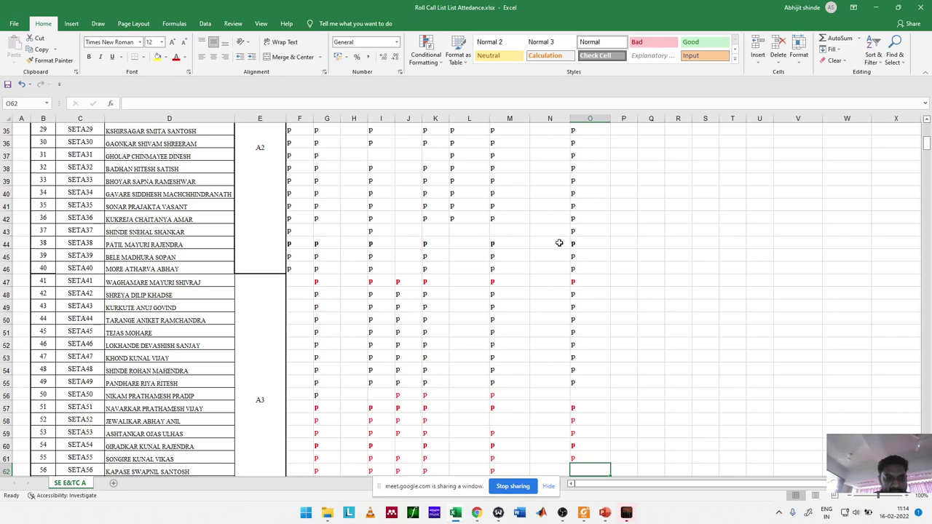
key(Down)
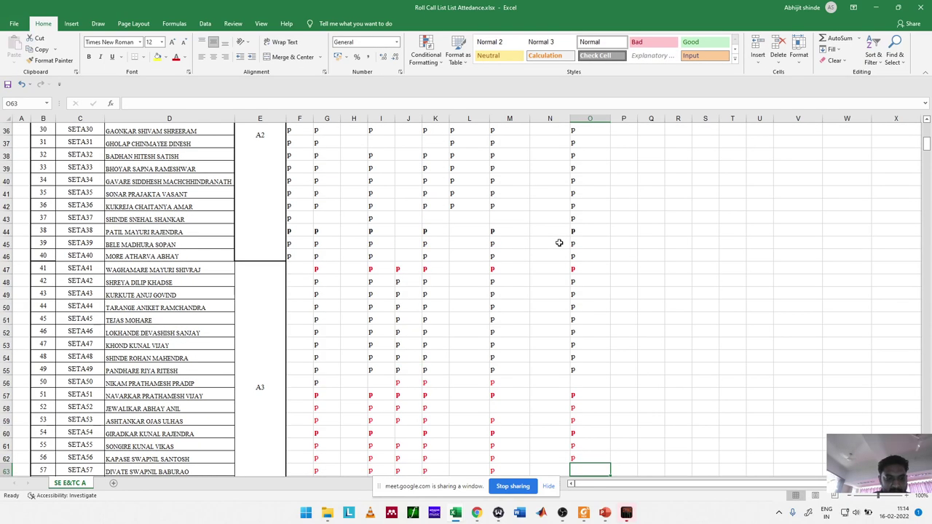
key(Down)
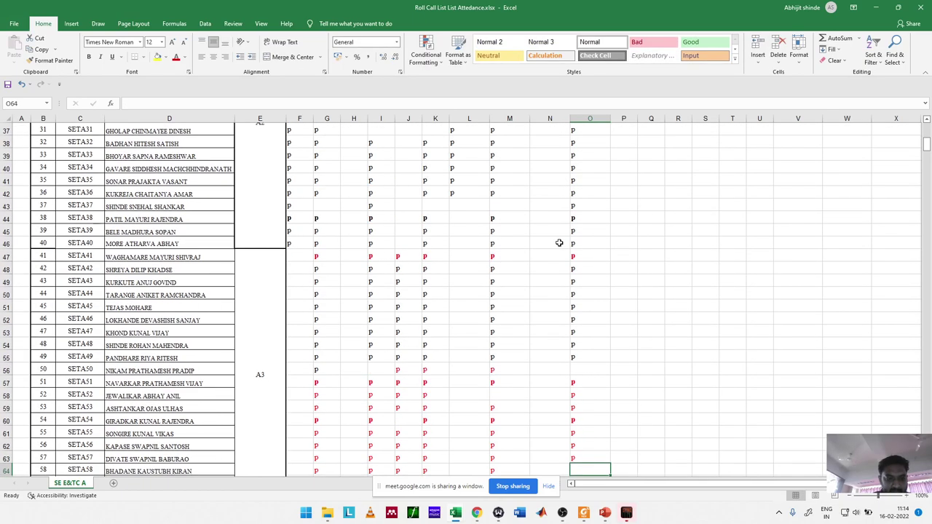
key(Down)
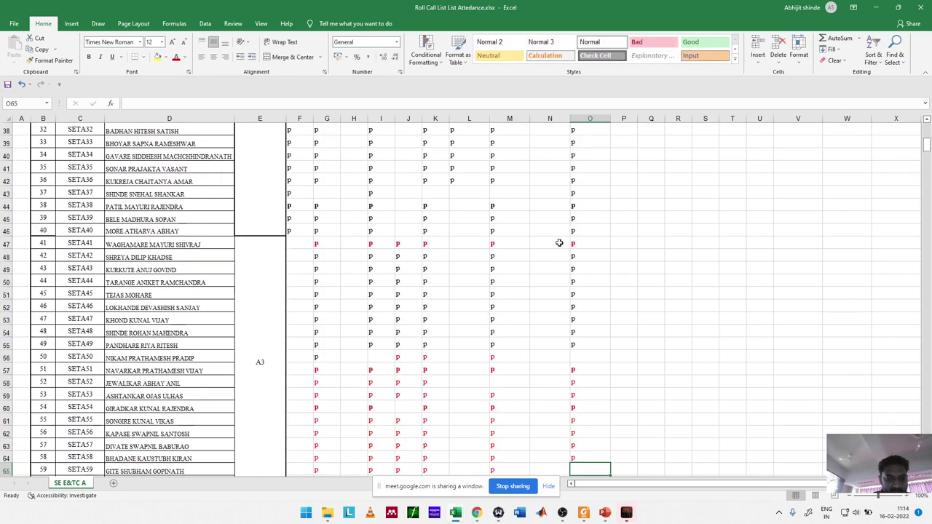
Step: Mark students 59 and 60 as present with p in cells O65 and O66
text(p)
key(Down)
text(p)
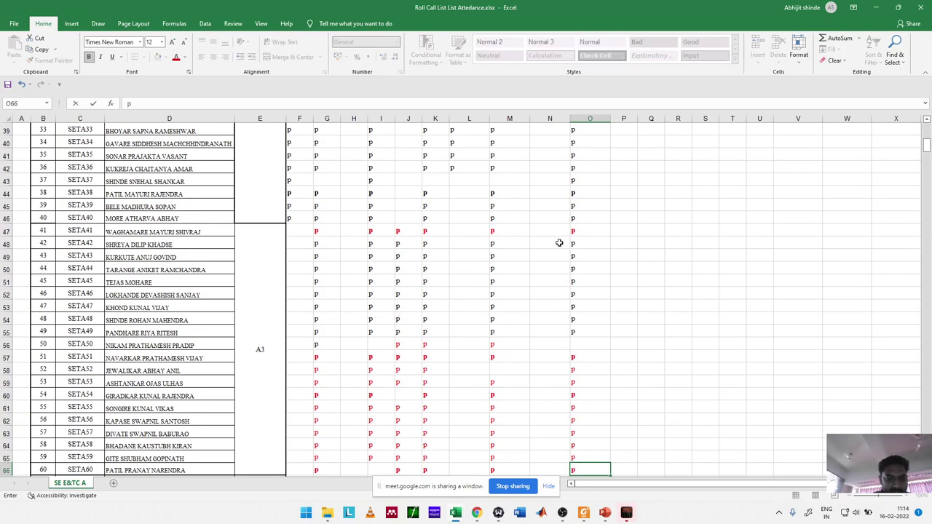
key(Down)
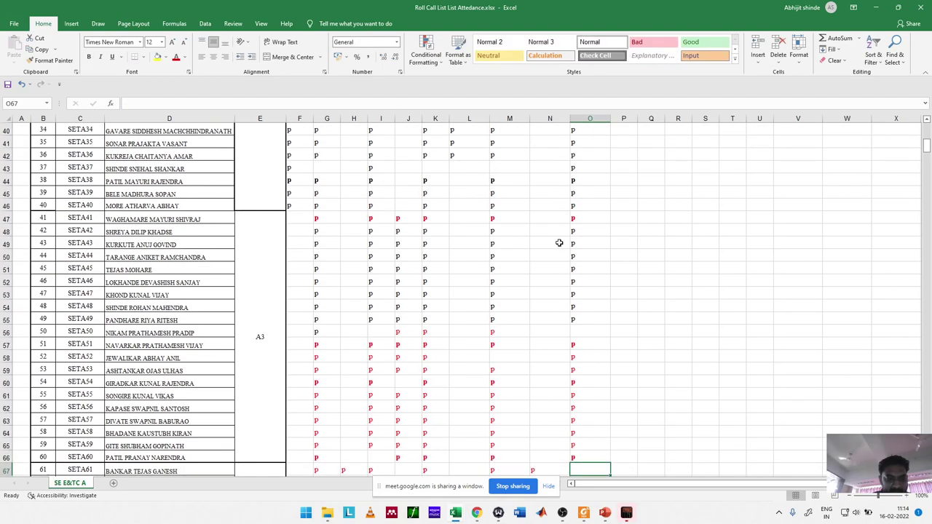
Step: Clear student 60's mark in cell O66 and enter p there again
key(Up)
key(Delete)
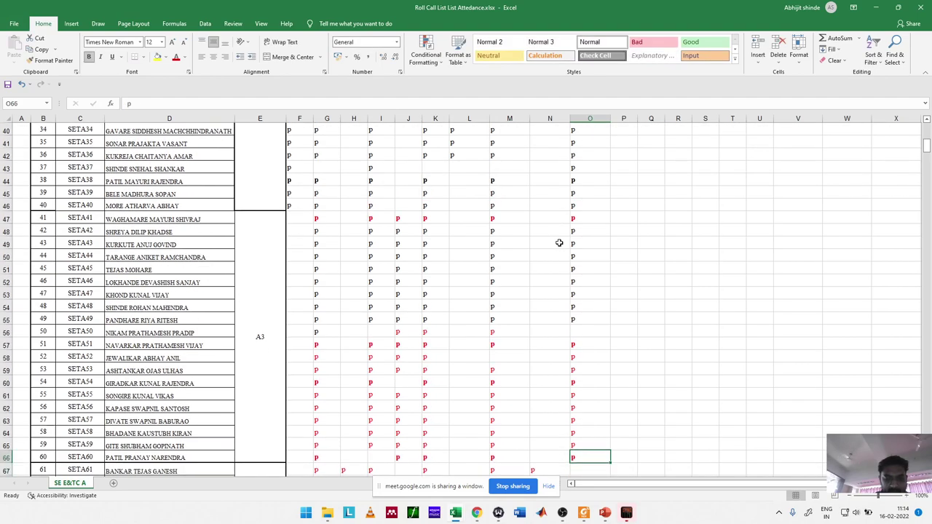
key(Down)
key(Up)
text(p)
key(Down)
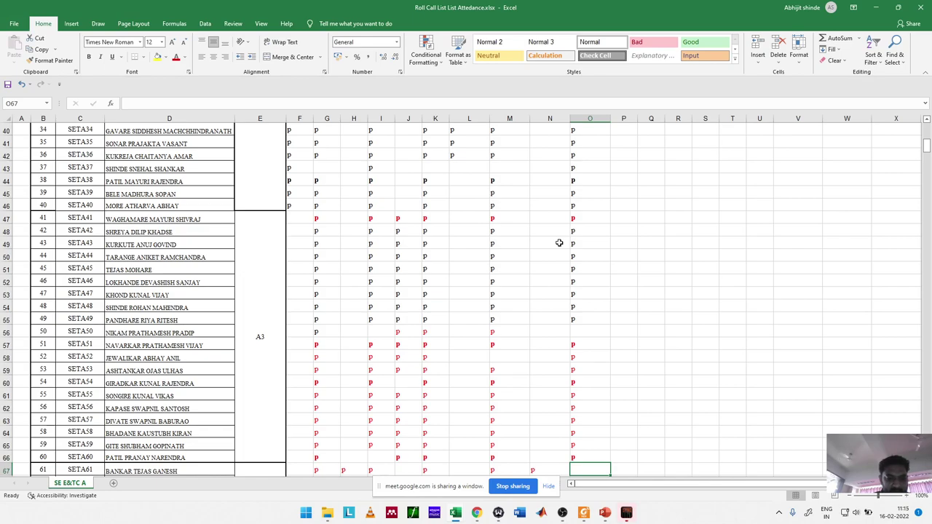
Step: Mark students 61 to 63 as present with p in cells O67 to O69
text(p)
key(Down)
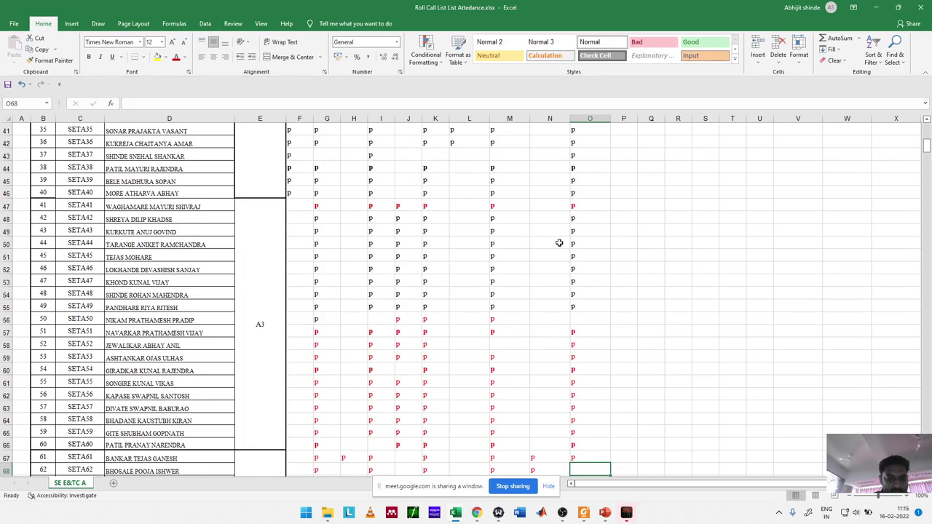
text(p)
key(Down)
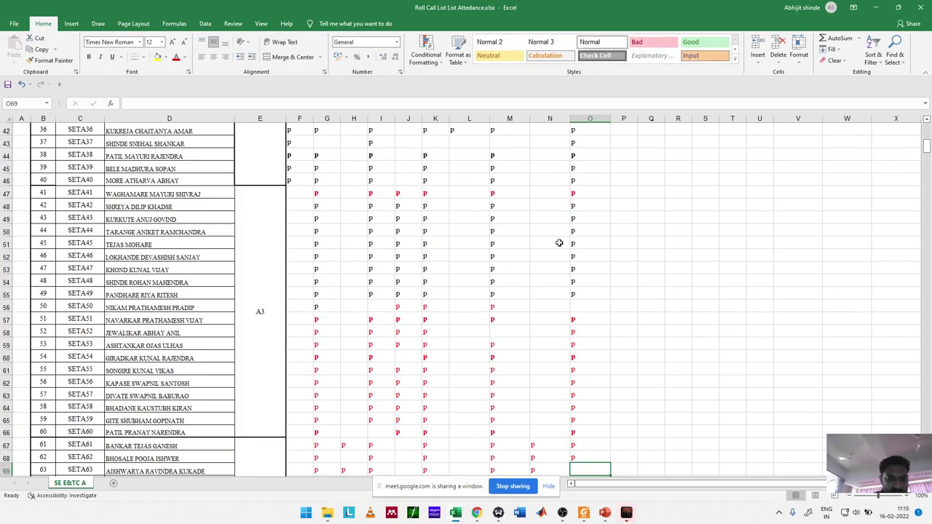
text(p)
key(Down)
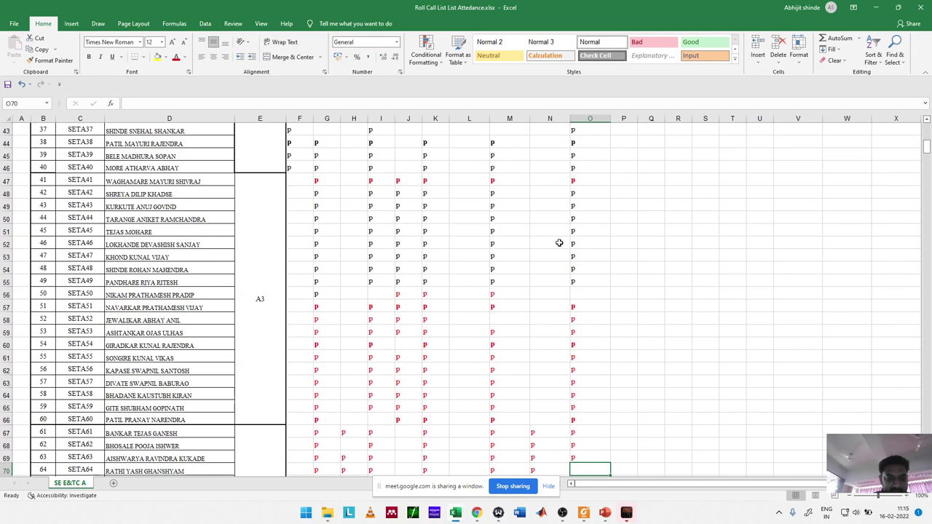
Step: Mark students 64 to 66 as present with p in cells O70 to O72
text(p)
key(Down)
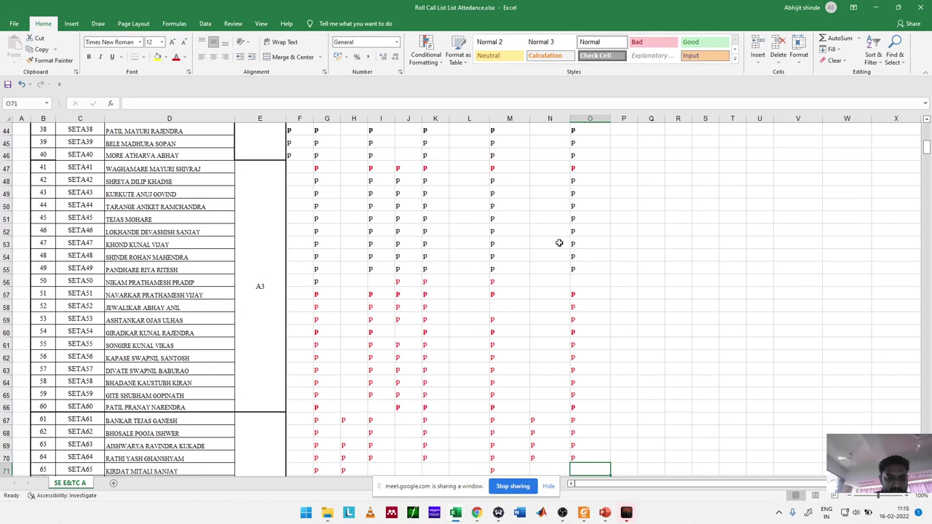
text(p)
key(Down)
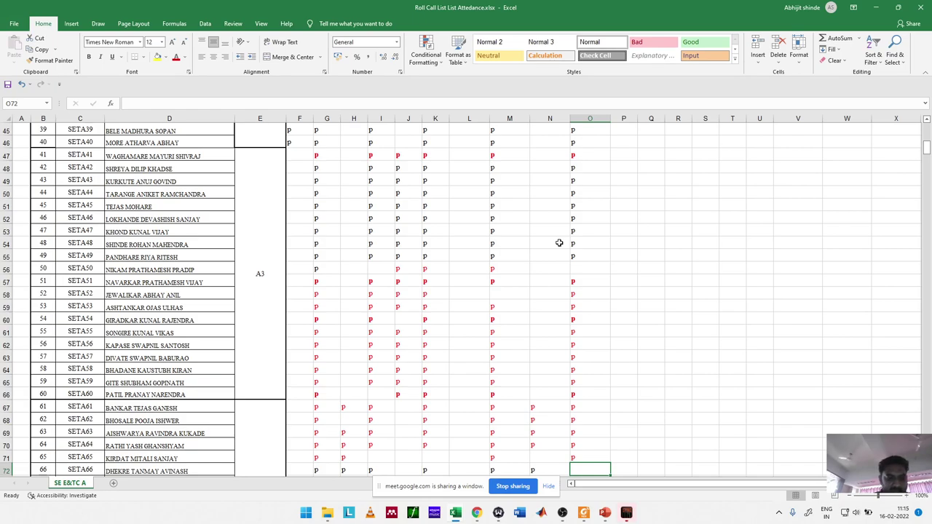
key(Down)
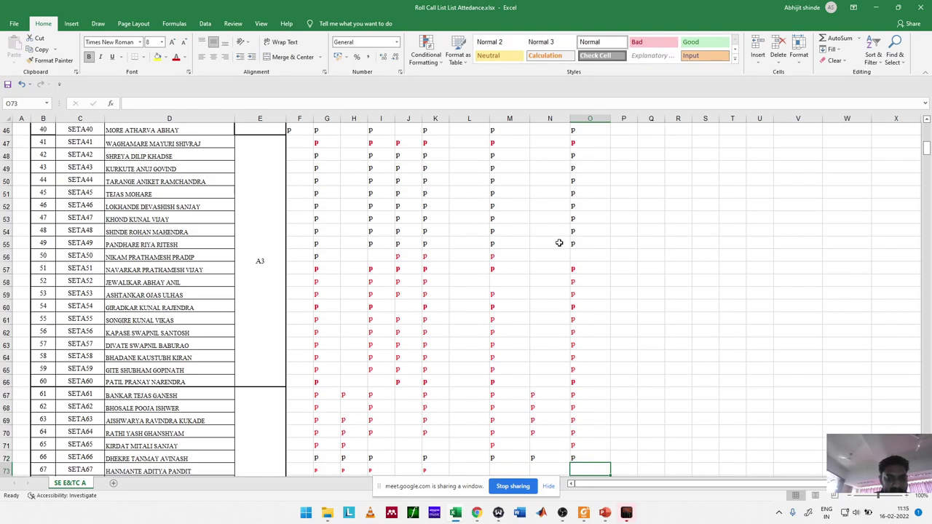
Step: Leave students 67 and 68 blank and mark students 69 to 72 as present with p in cells O75 to O78
key(Down)
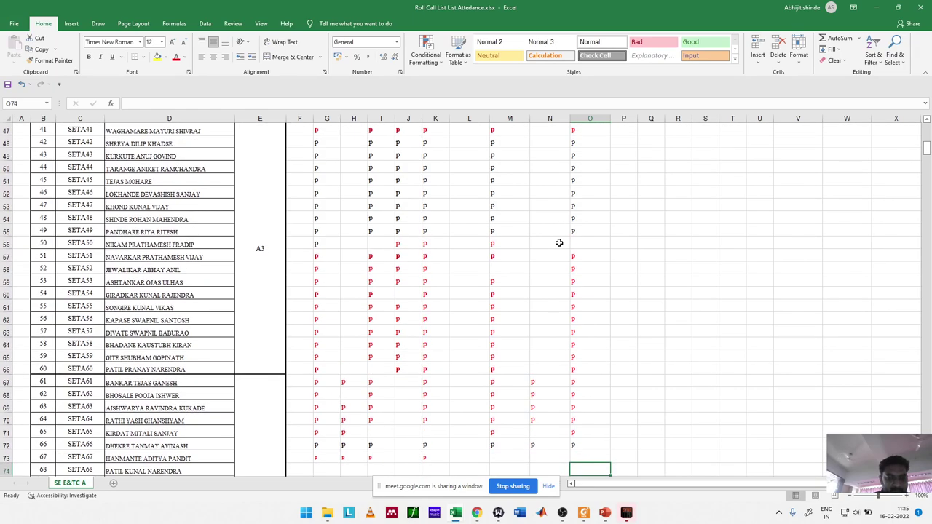
key(Down)
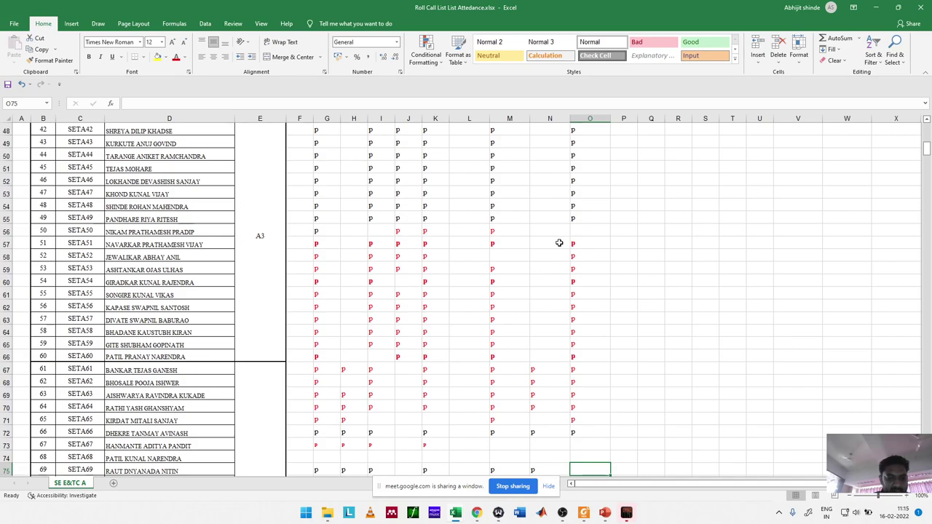
key(Down)
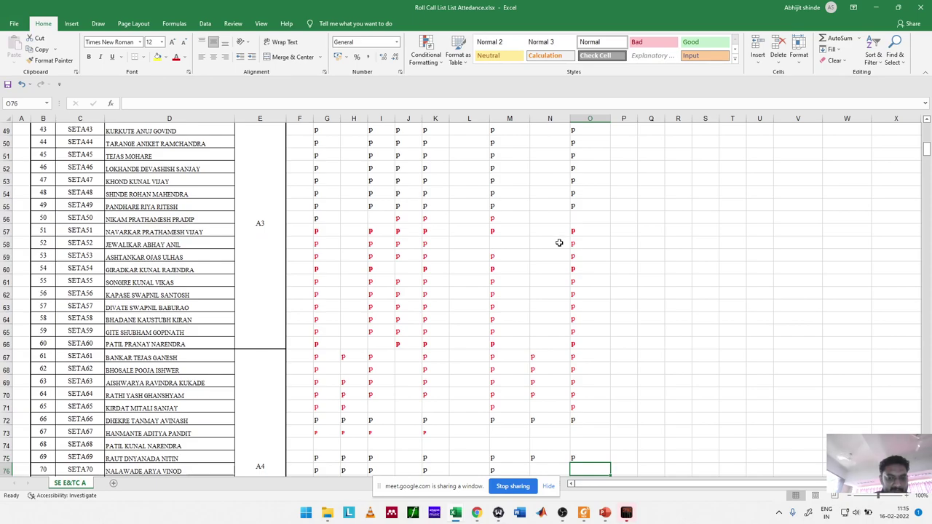
key(Down)
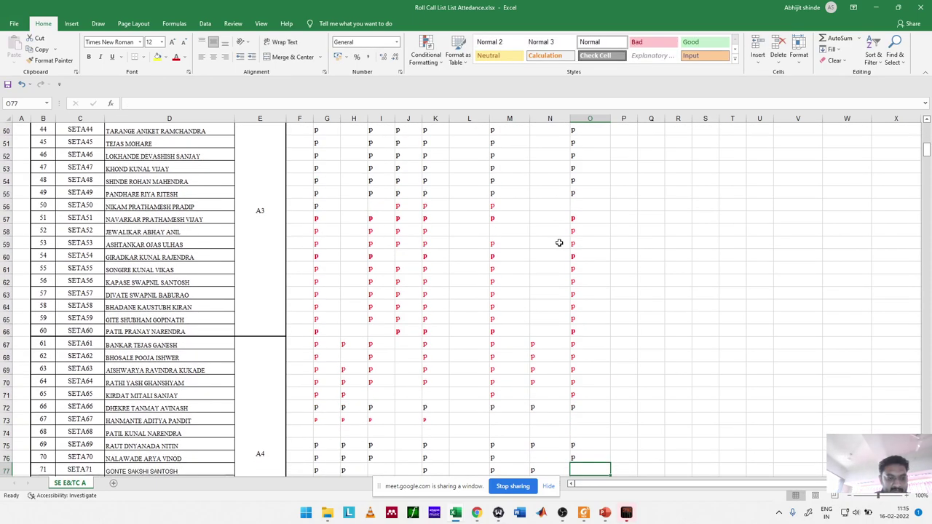
key(Down)
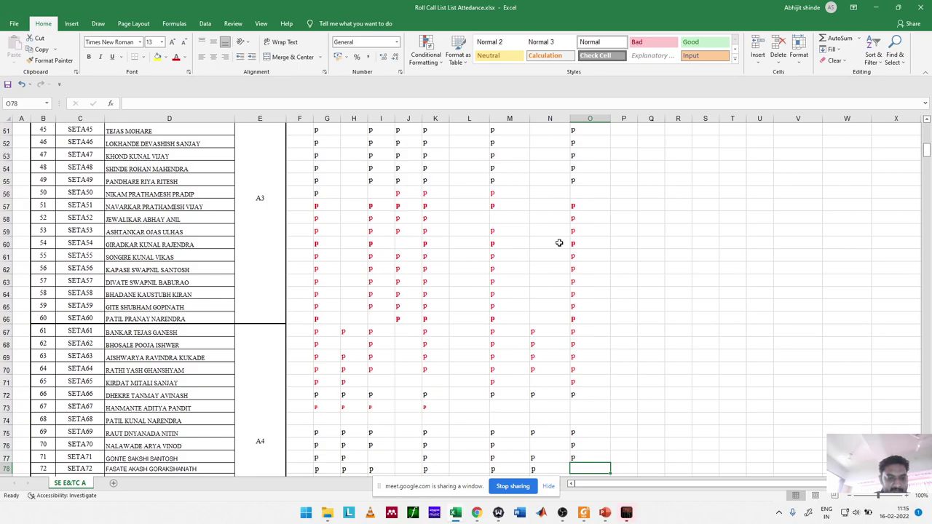
key(Down)
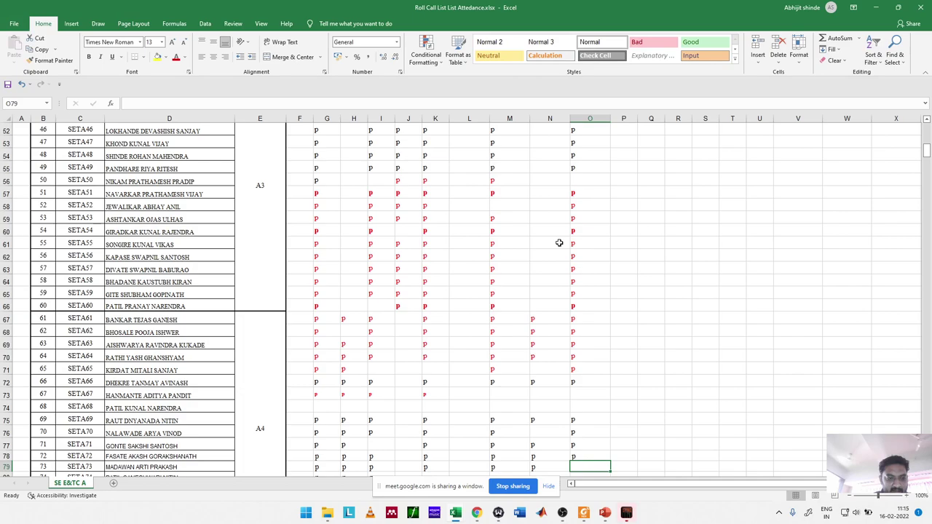
Step: Mark students 73 to 75 as present with p in cells O79 to O81
text(p)
key(Return)
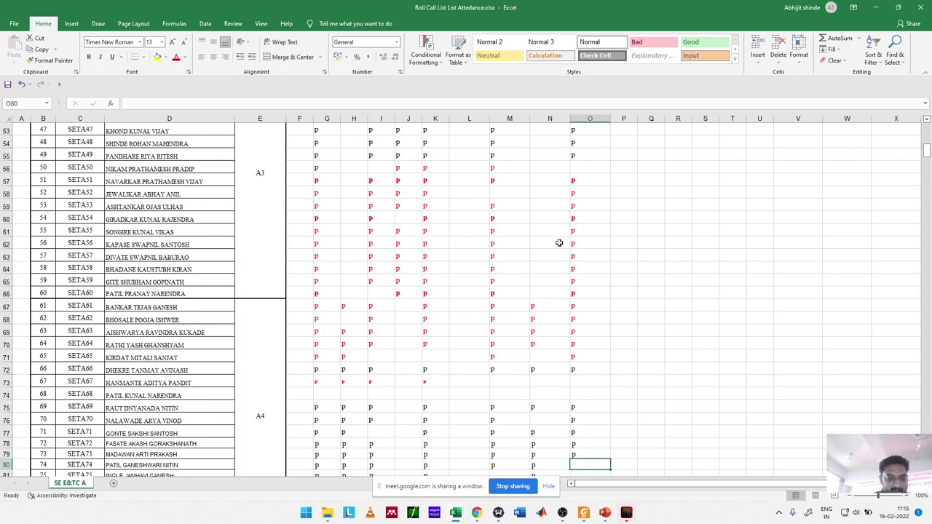
text(p)
key(Return)
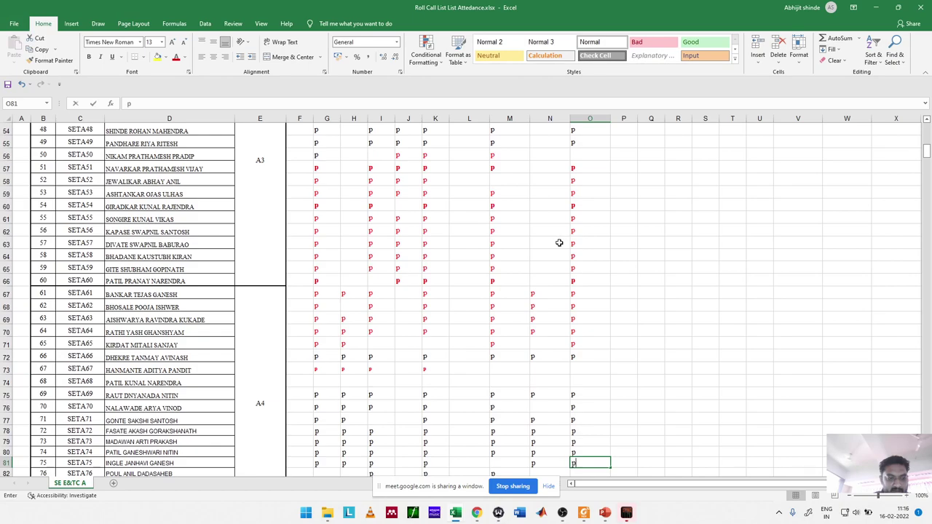
key(Return)
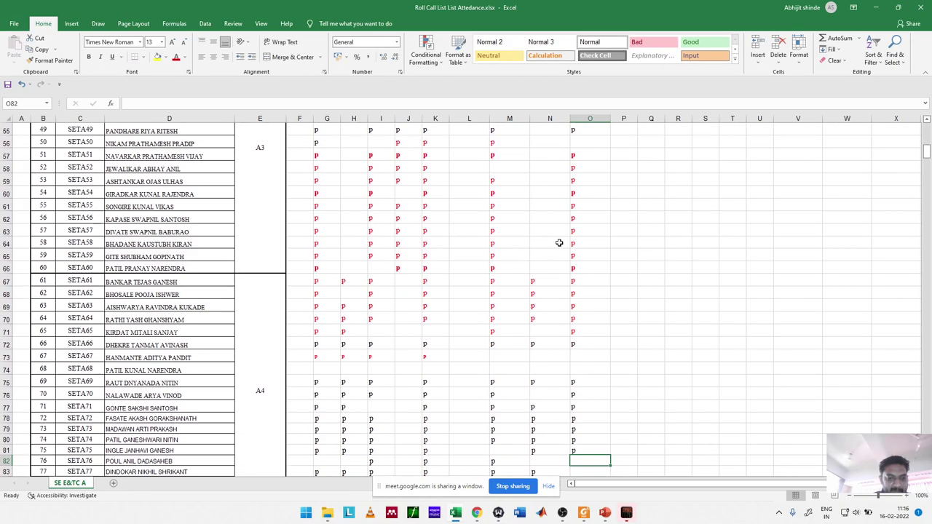
Step: Mark students 76 to 78 as present with p in cells O82 to O84
text(p)
key(Return)
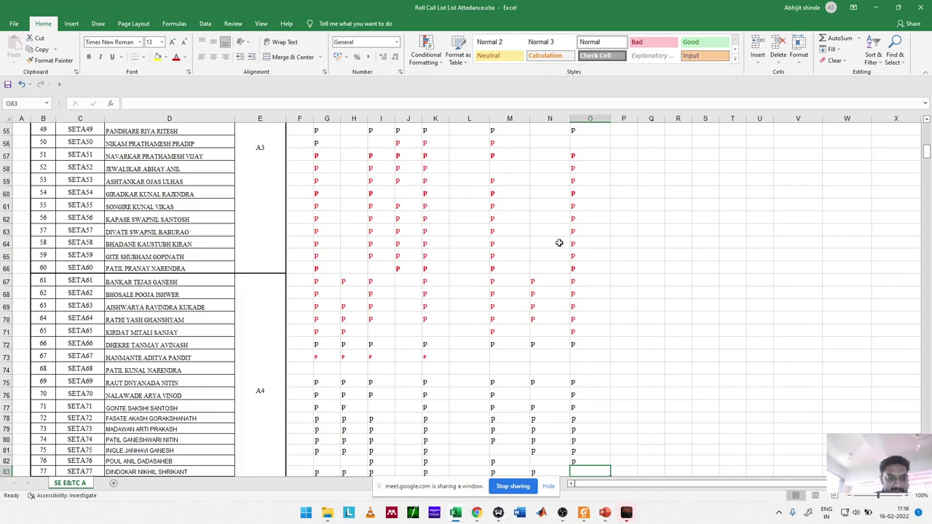
text(p)
key(Return)
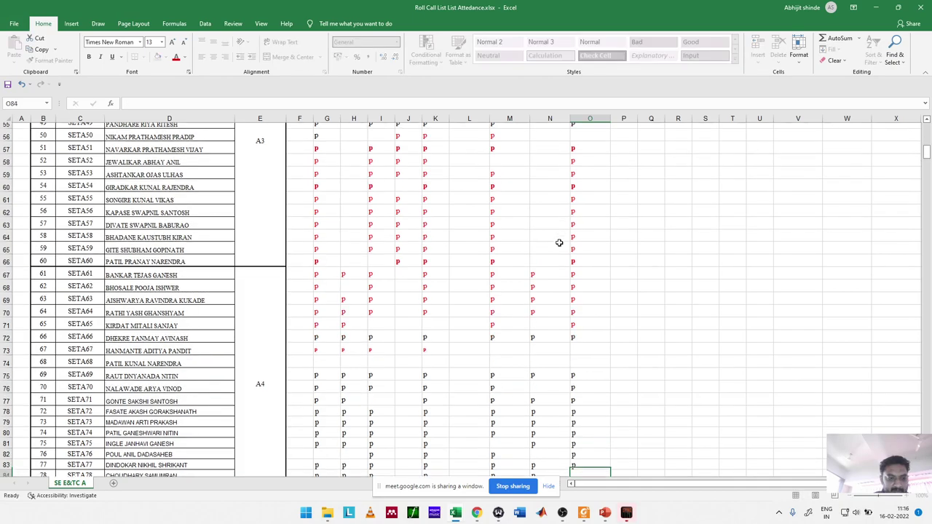
text(p)
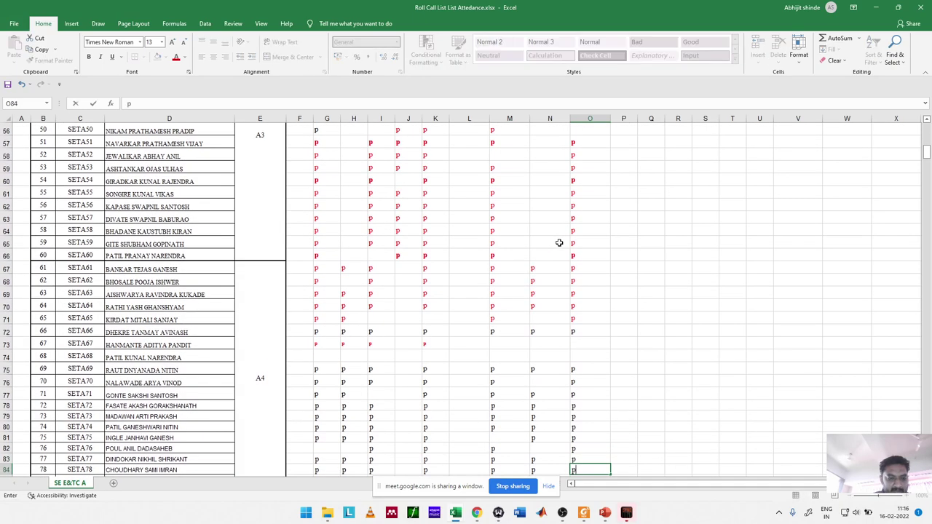
key(Return)
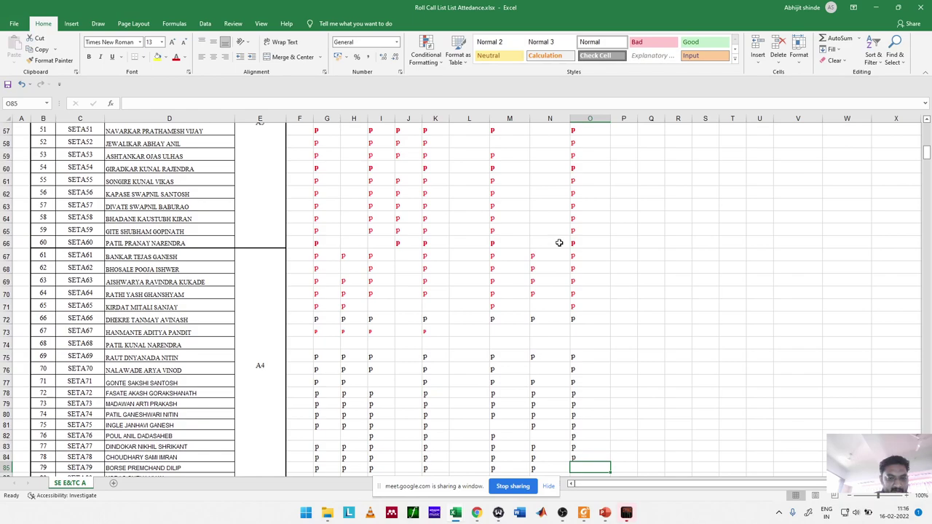
Step: Enter and clear student 79's mark in O85, and mark student 80 present with p in cell O86
text(p)
key(Return)
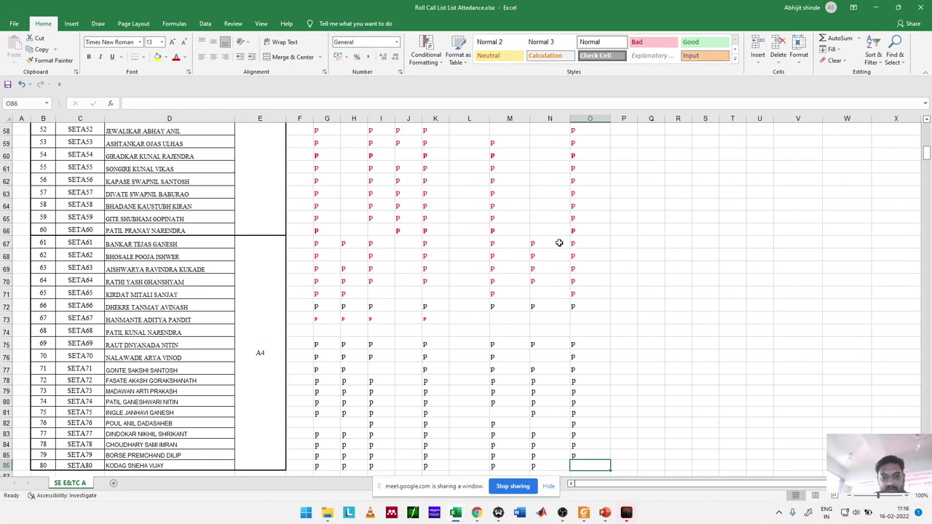
key(Up)
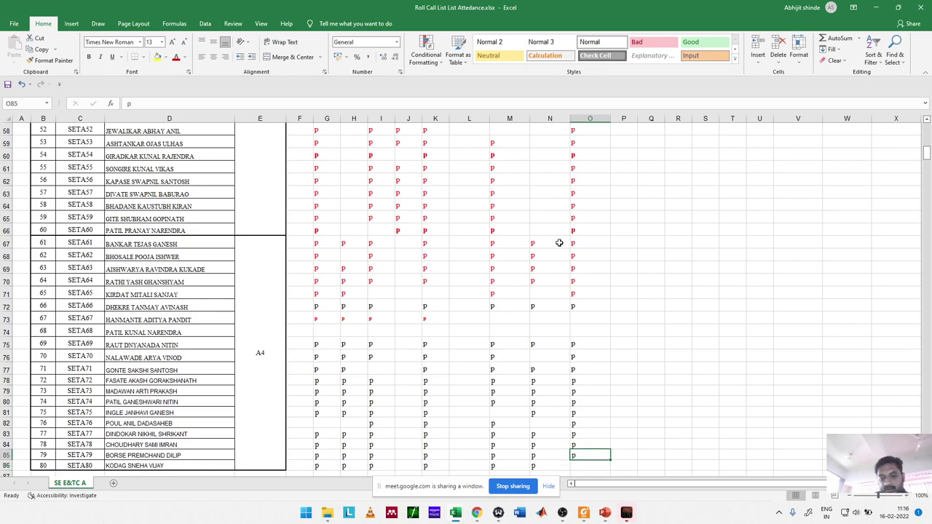
key(Down)
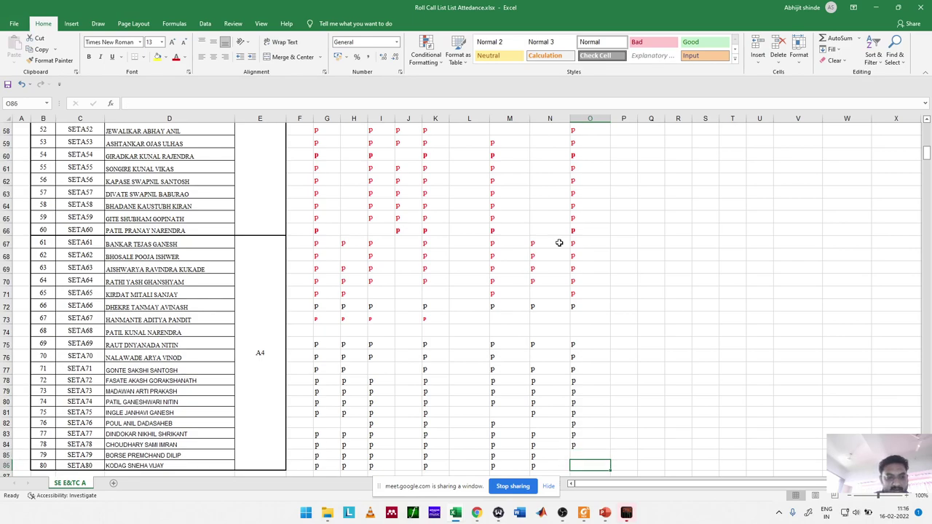
text(p)
key(Return)
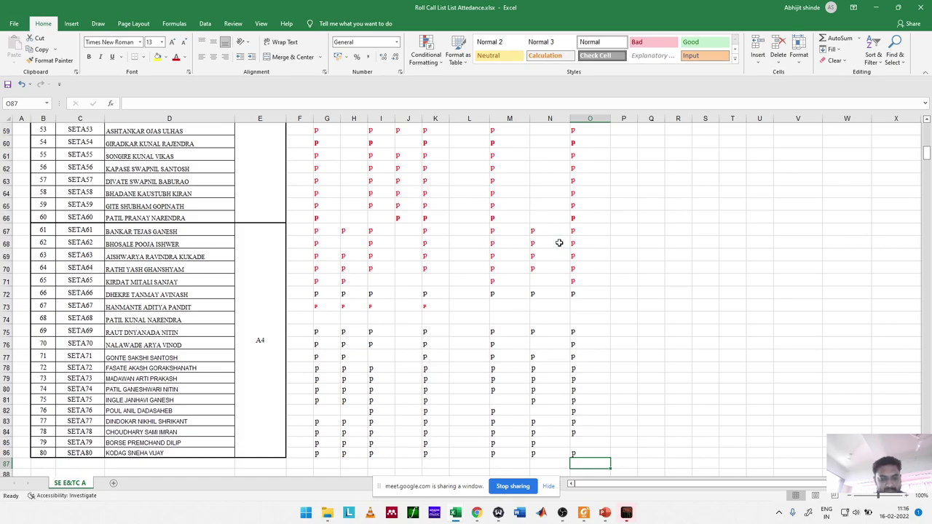
key(Up)
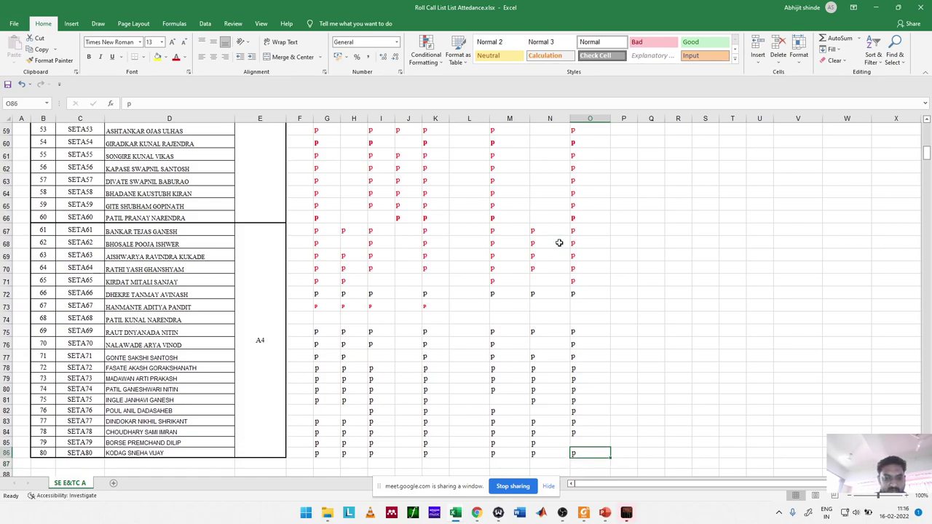
Step: Check the participants in the Google Meet call and return to the start of the roll call list in Excel
key(alt+Tab)
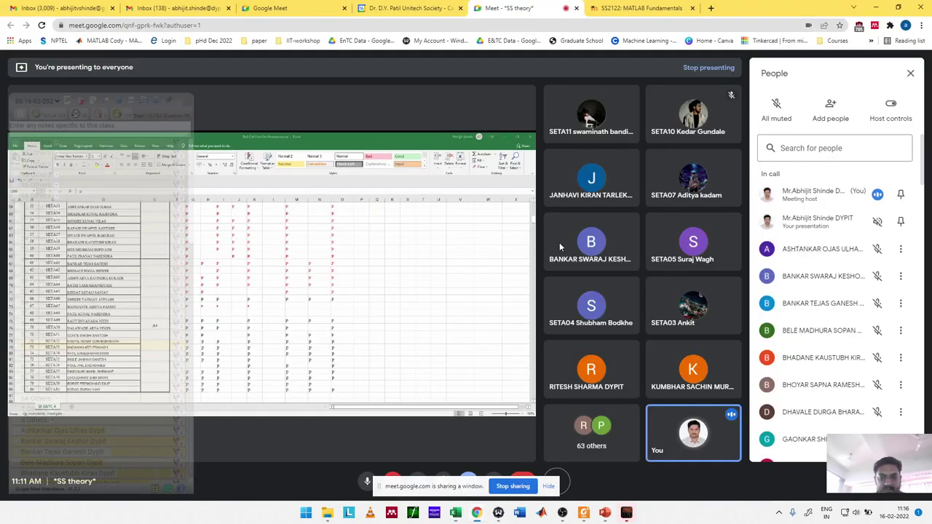
key(alt+Tab)
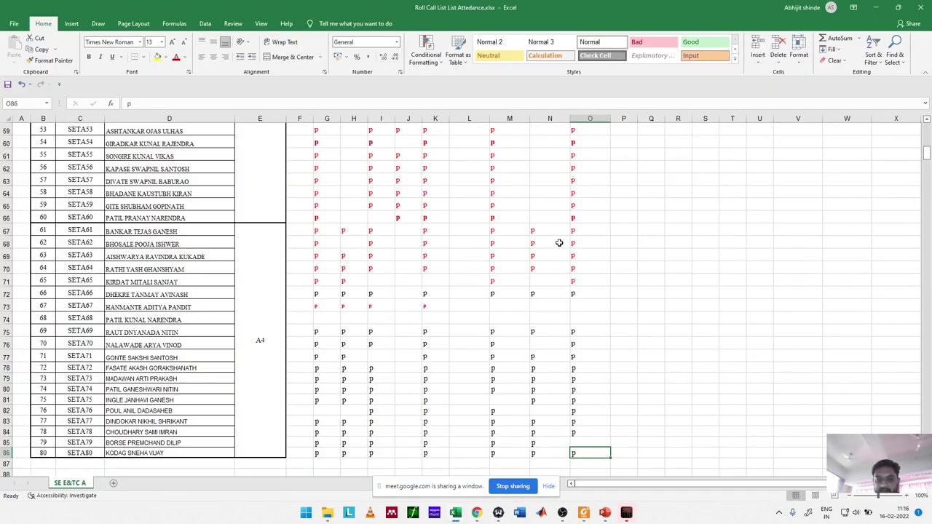
scroll(559, 242, up, 20)
key(alt+Tab)
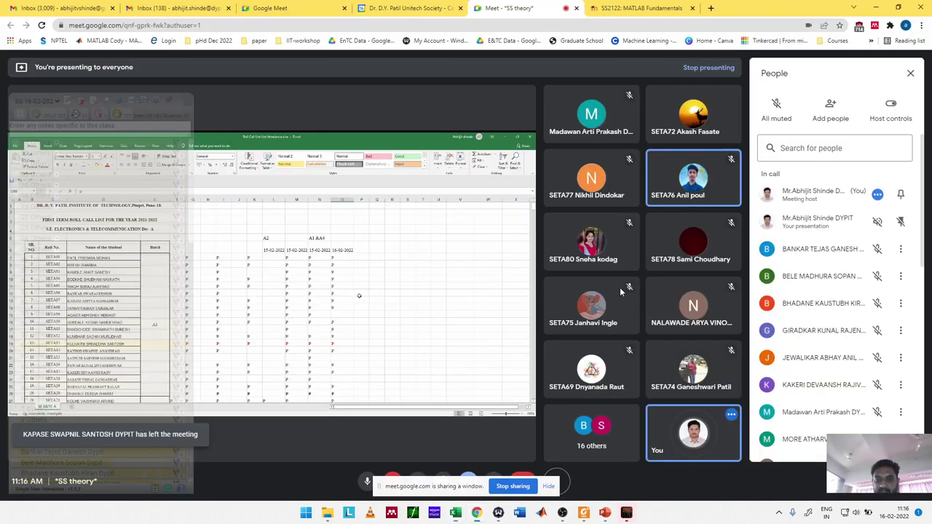
key(alt+Tab)
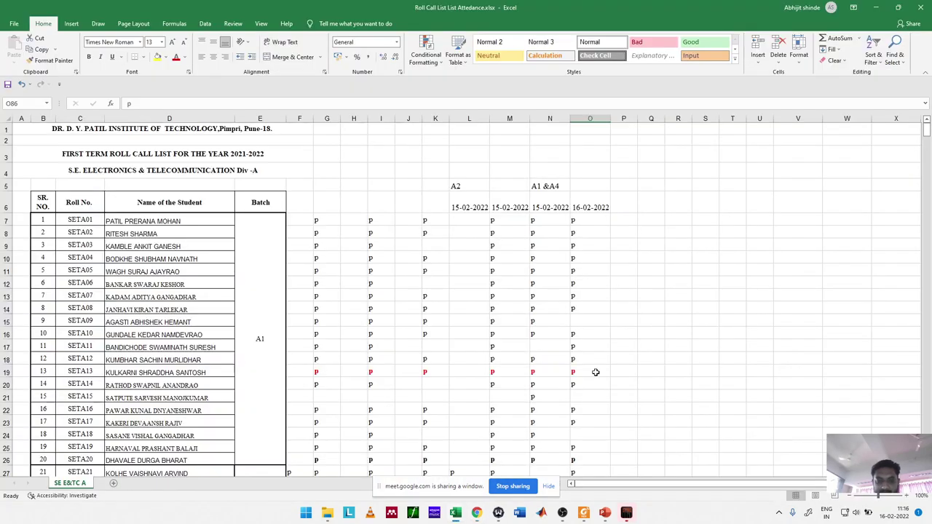
Step: Mark student 18 present with p in cell O24, and check the participants in the Google Meet call
scroll(596, 374, down, 8)
scroll(588, 382, down, 1)
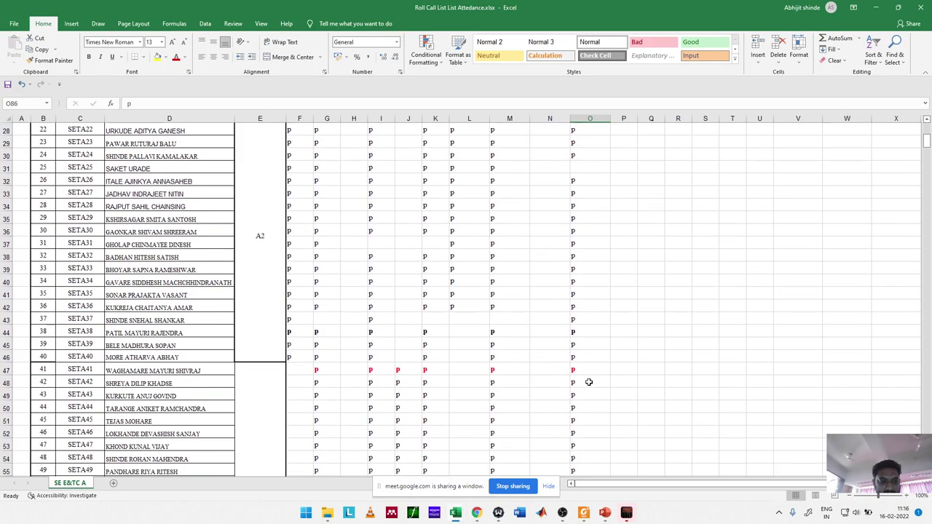
click(583, 415)
key(Up)
key(Up)
key(Up)
key(Up)
key(Up)
key(Up)
key(Up)
key(Up)
key(Up)
key(Up)
key(Up)
key(Up)
key(Up)
key(Up)
key(Up)
key(Up)
key(Up)
key(Up)
key(Up)
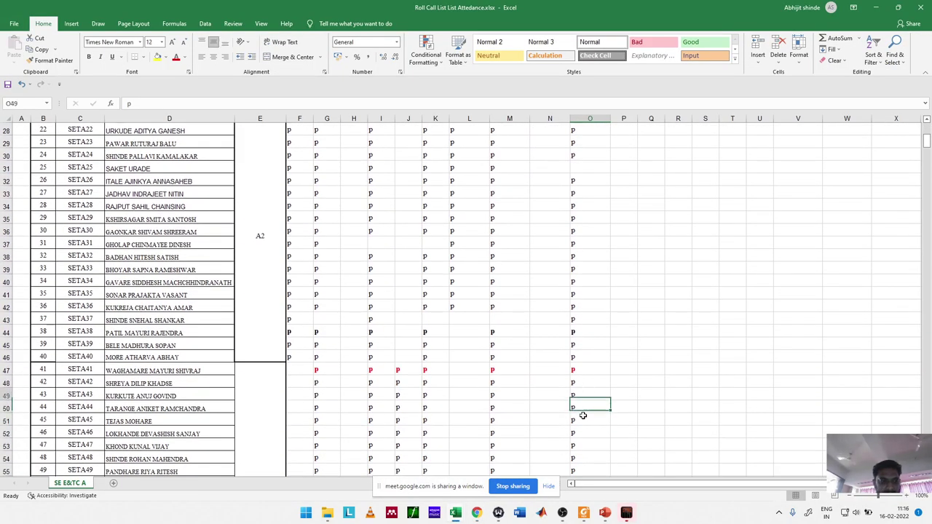
key(Up)
key(Up)
key(Up)
key(Up)
key(Up)
key(Up)
key(Up)
key(Up)
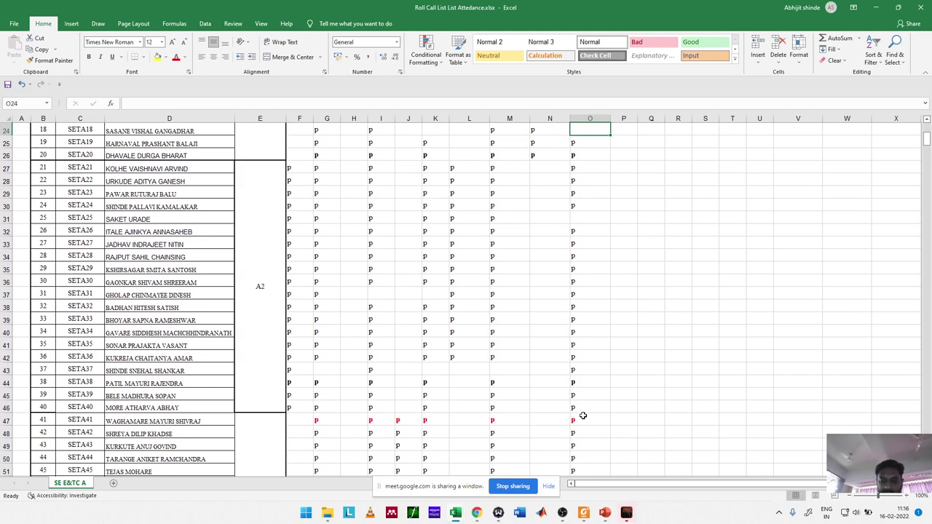
key(alt+Tab)
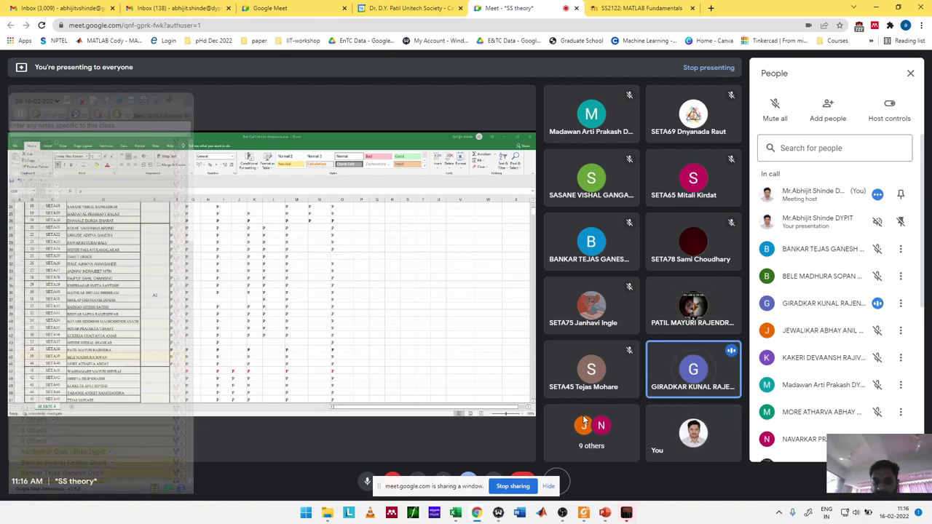
key(alt+Tab)
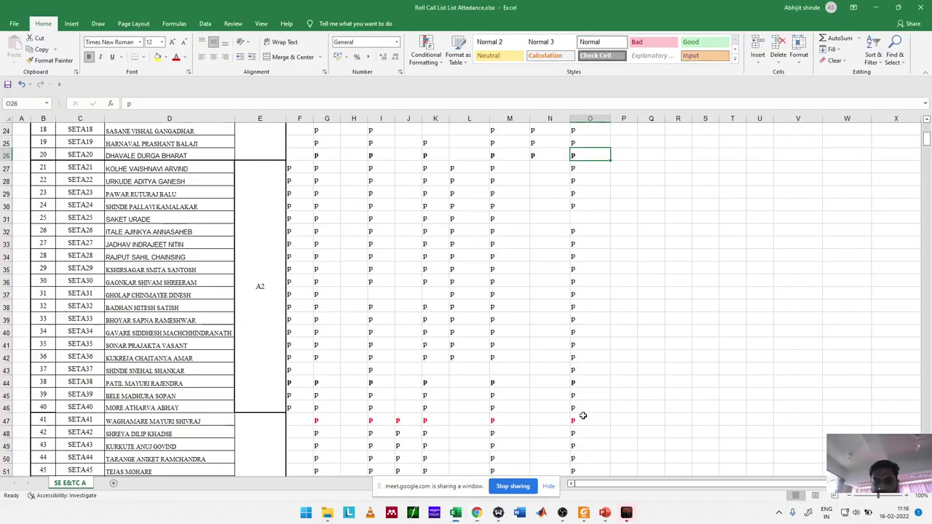
Step: Check the participants in the Google Meet call, and review the column O marks for students 21 to 57 in Excel
key(alt+Tab)
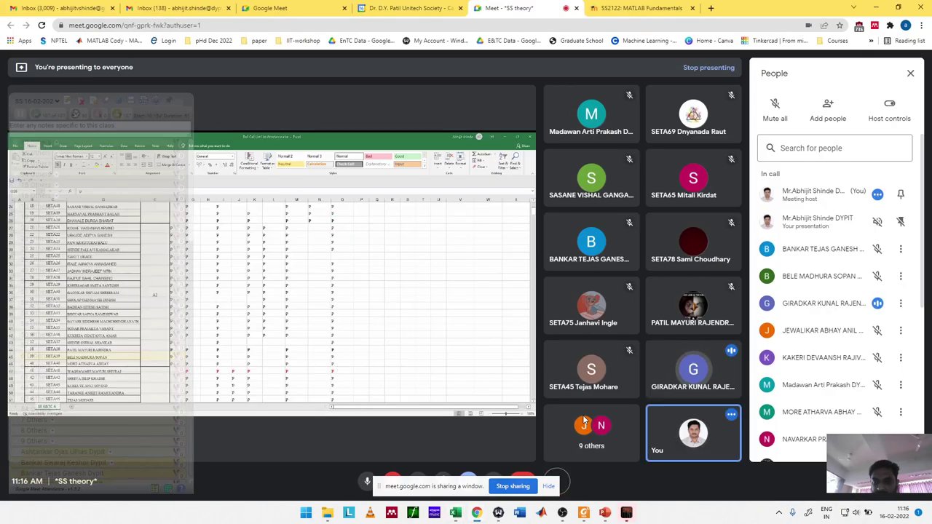
key(alt+Tab)
key(Down)
key(Down)
key(Down)
key(Down)
key(Down)
key(Down)
key(Down)
key(Down)
key(Down)
key(Down)
key(Down)
key(Down)
key(Down)
key(Down)
key(Down)
key(Down)
key(Down)
key(Down)
key(Down)
key(Down)
key(Down)
key(Down)
key(Down)
key(Down)
key(Down)
key(Down)
key(Down)
key(Down)
key(Down)
key(Down)
key(Down)
key(Down)
key(Down)
key(Down)
key(Down)
key(Down)
key(Down)
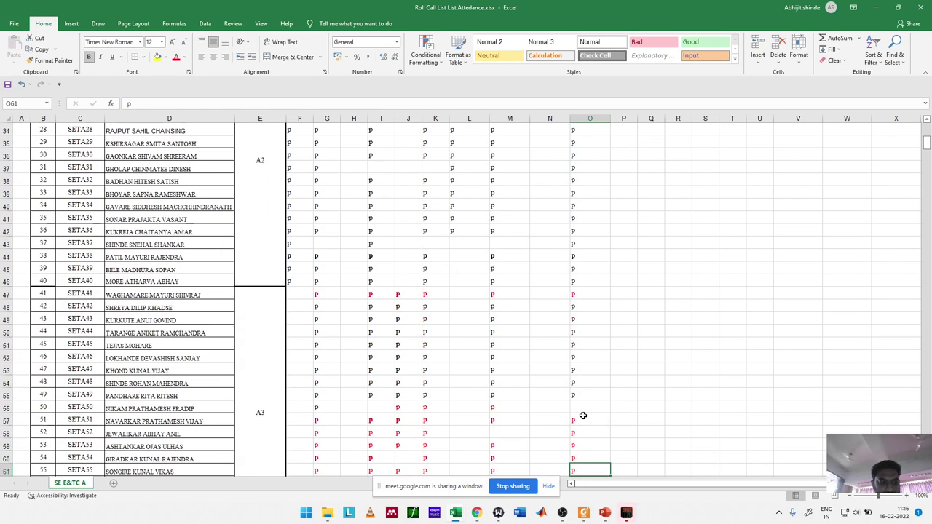
key(Up)
key(Up)
key(Up)
key(Up)
key(Up)
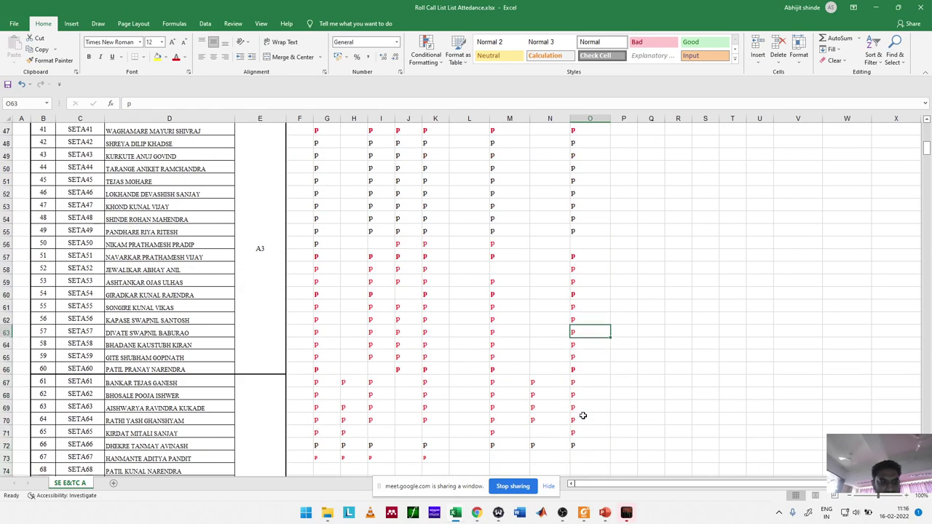
Step: Review student 54's attendance marks across row 60, from column J to column O
key(Left)
key(Left)
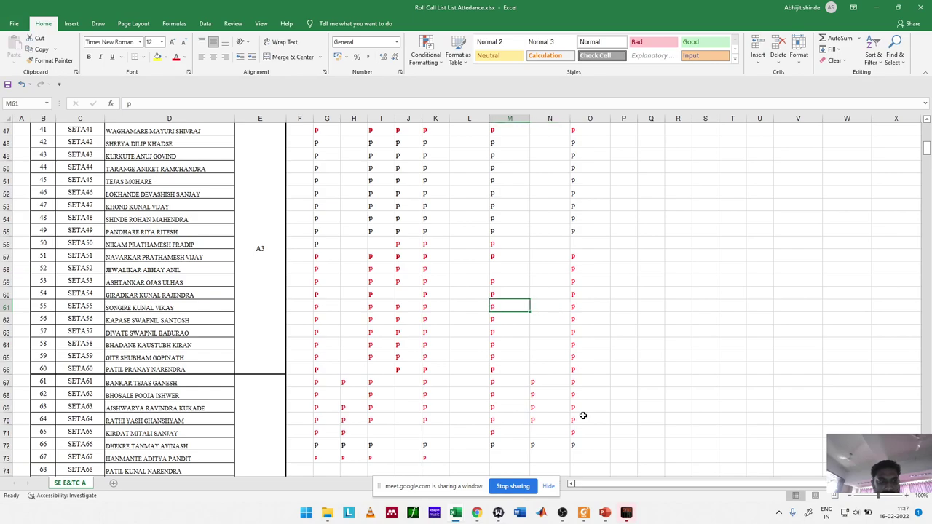
key(Up)
key(Left)
key(Left)
key(Left)
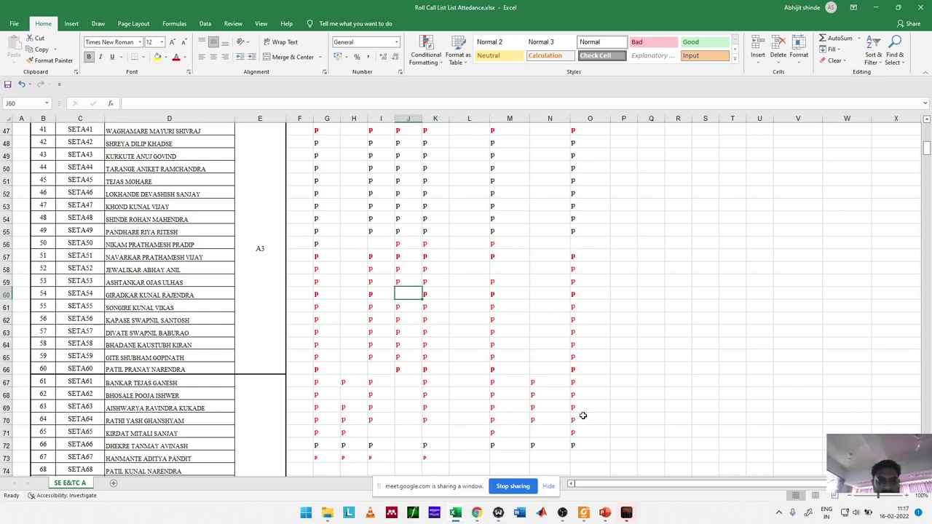
key(Right)
key(Right)
key(Right)
key(Right)
key(Right)
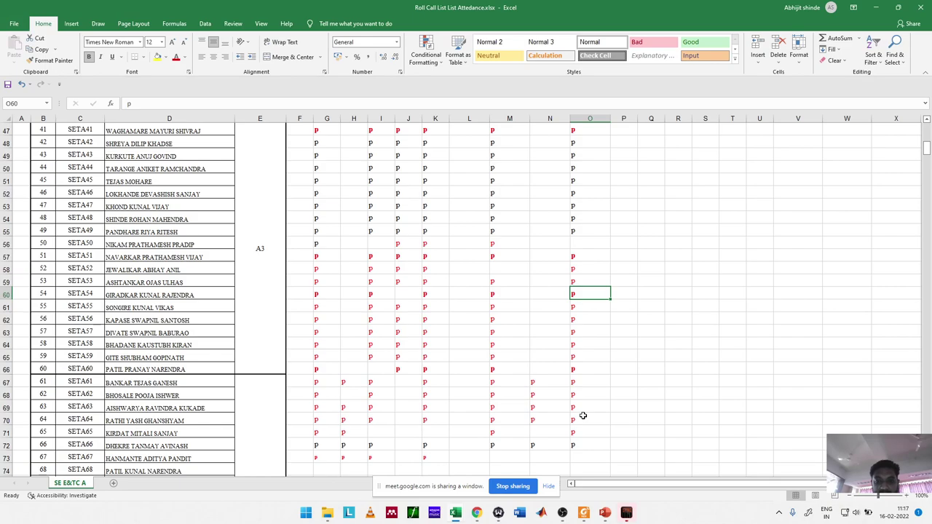
Step: Compare the Google Meet participants with the roll call marks around student 54 in Excel
key(alt+Tab)
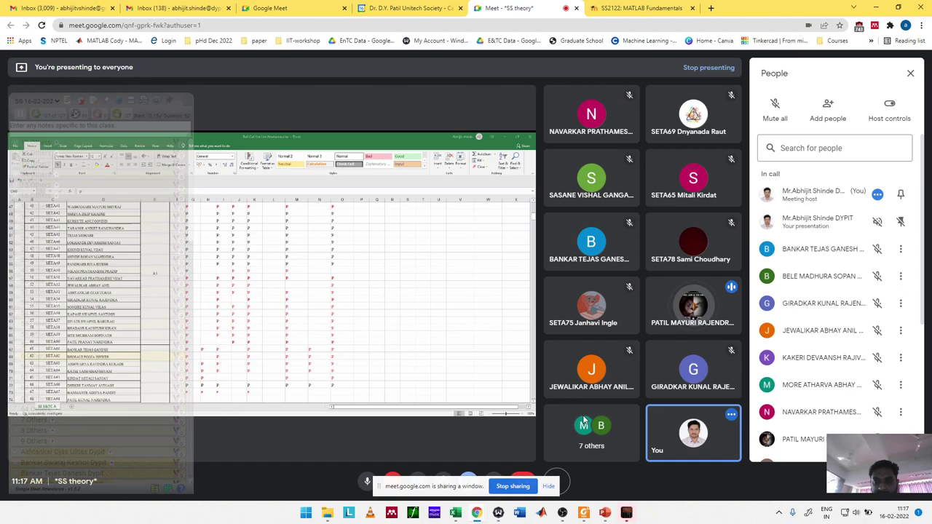
key(alt+Tab)
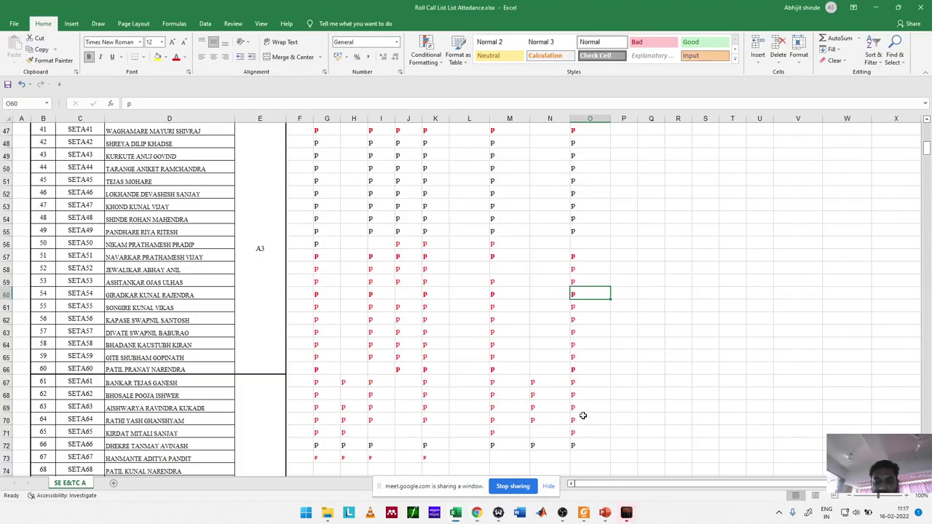
key(alt+Tab)
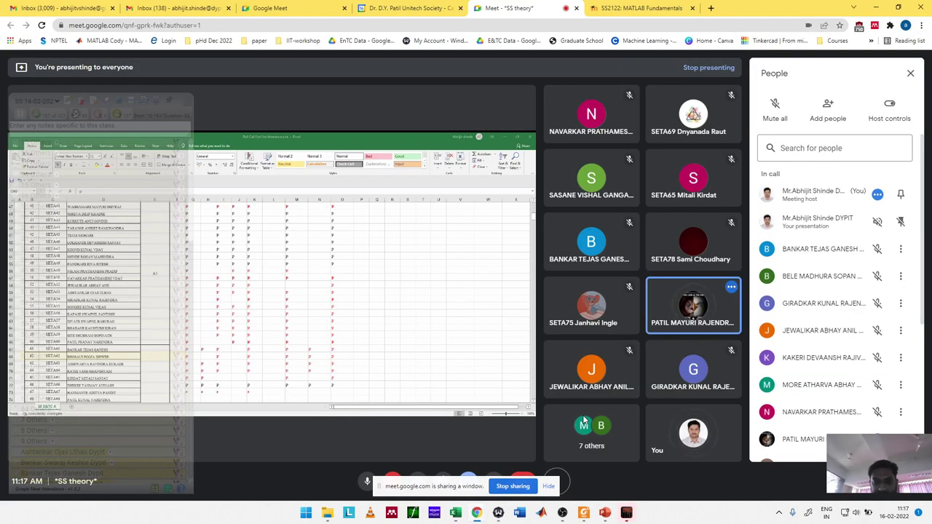